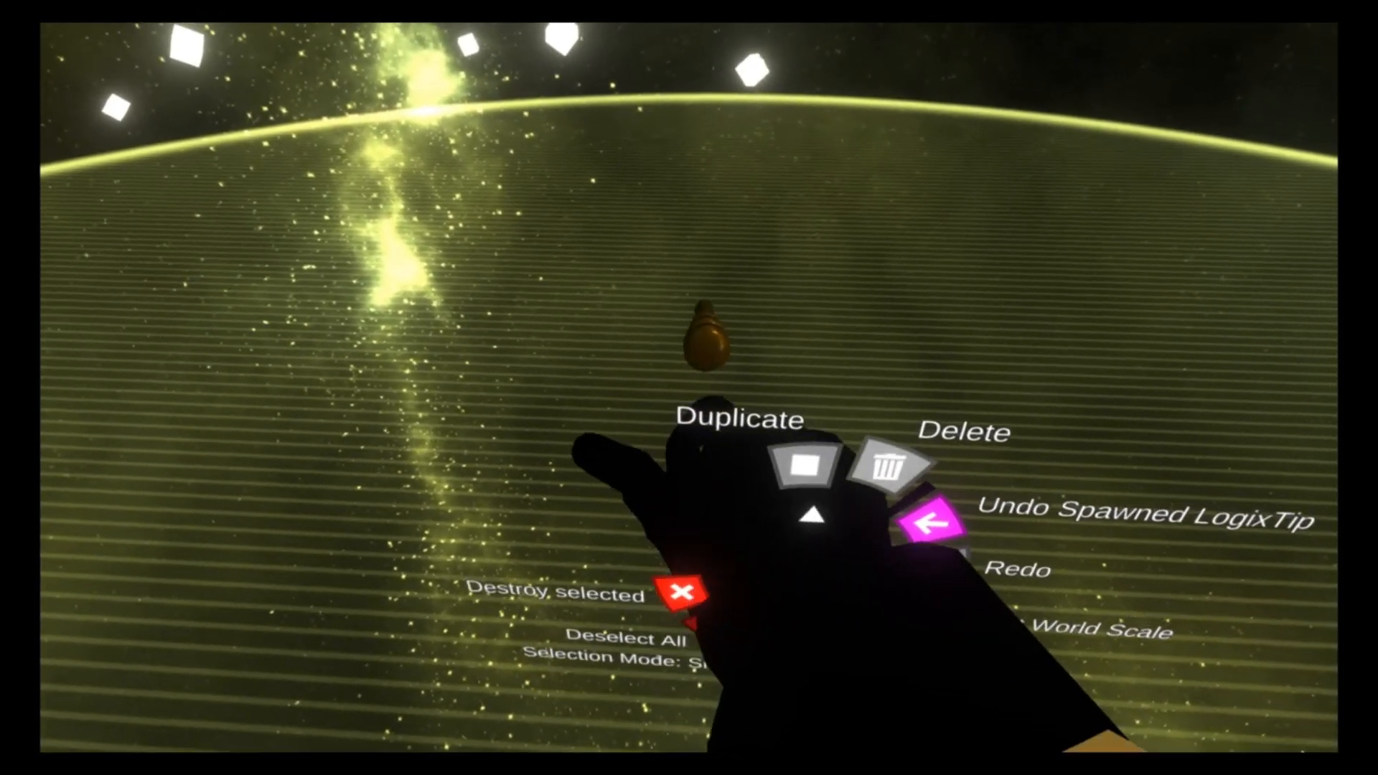
# Create a new box object, open it in the inspector, and add a parent object above it
pyautogui.click(770, 385)
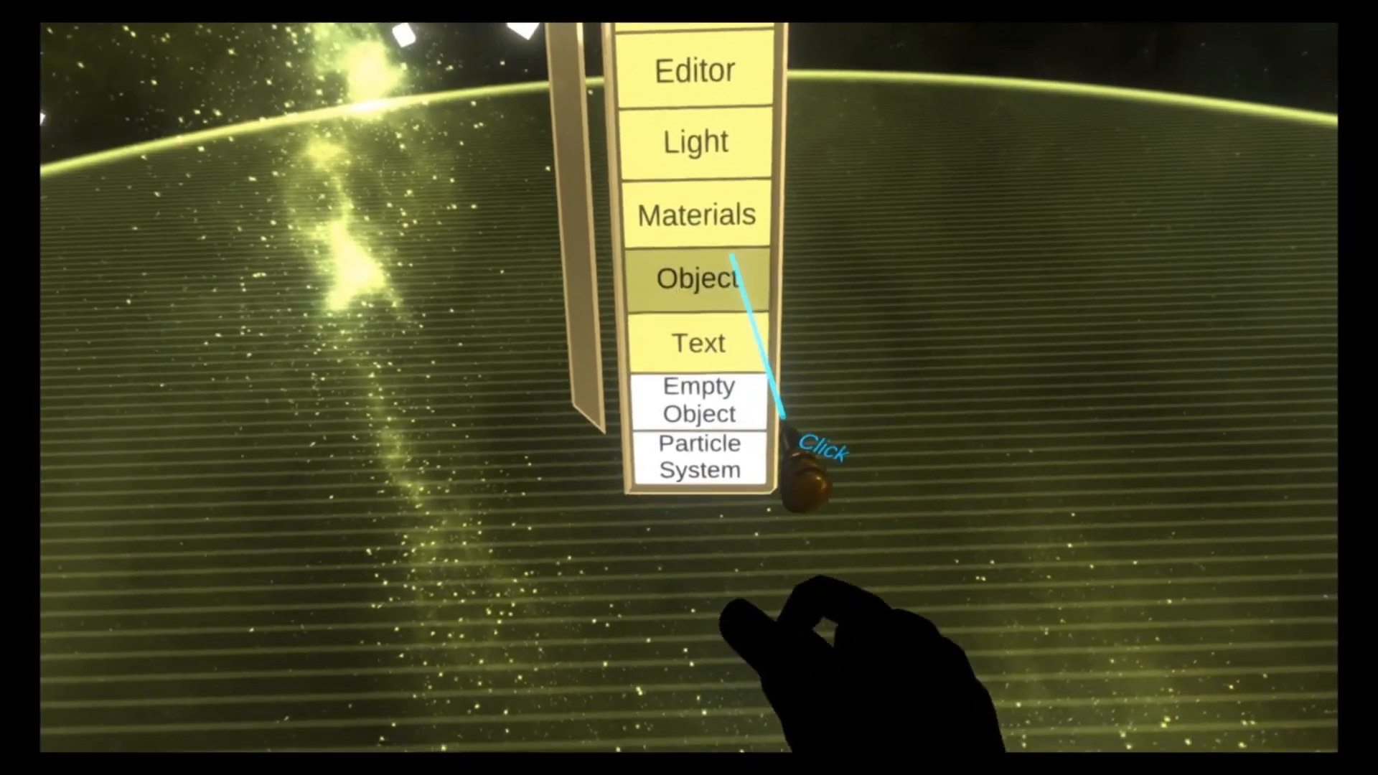
pyautogui.click(667, 25)
pyautogui.click(657, 42)
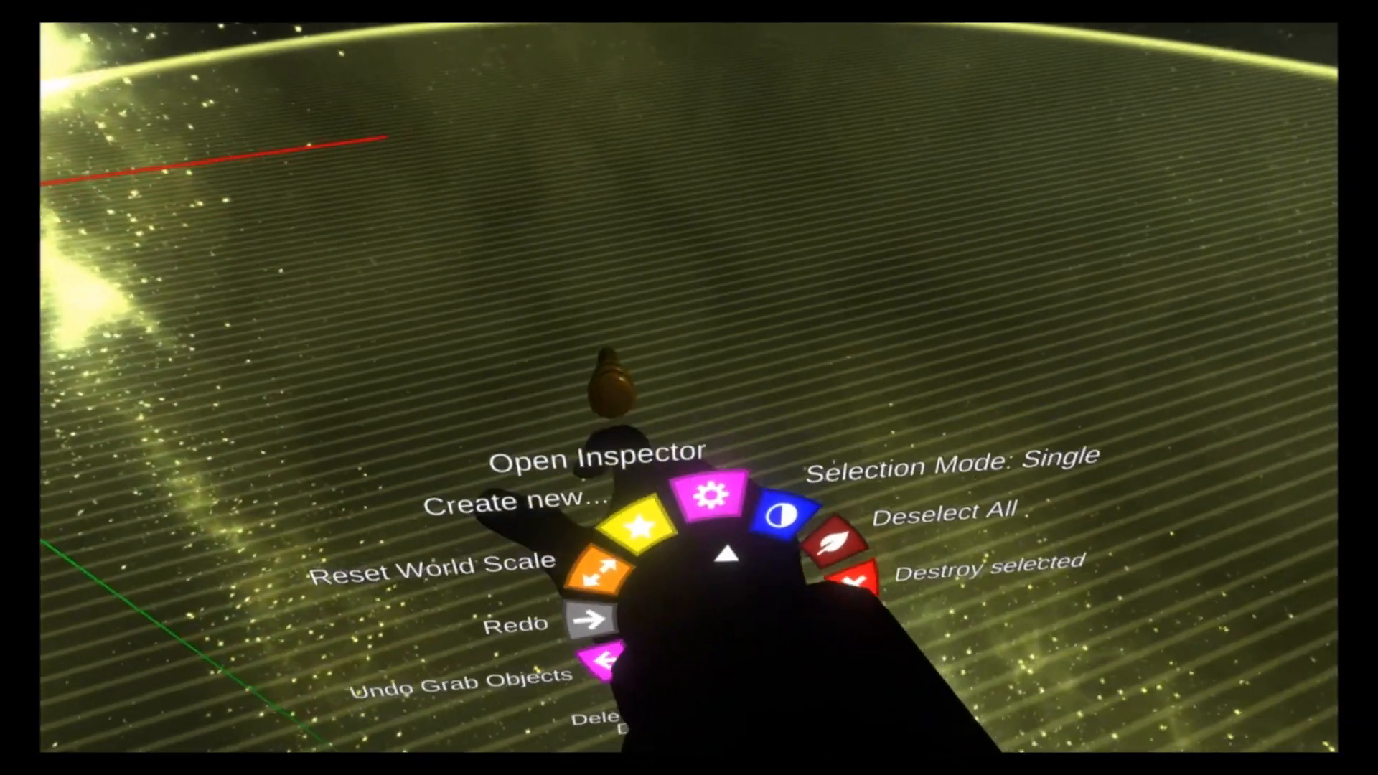
pyautogui.click(725, 490)
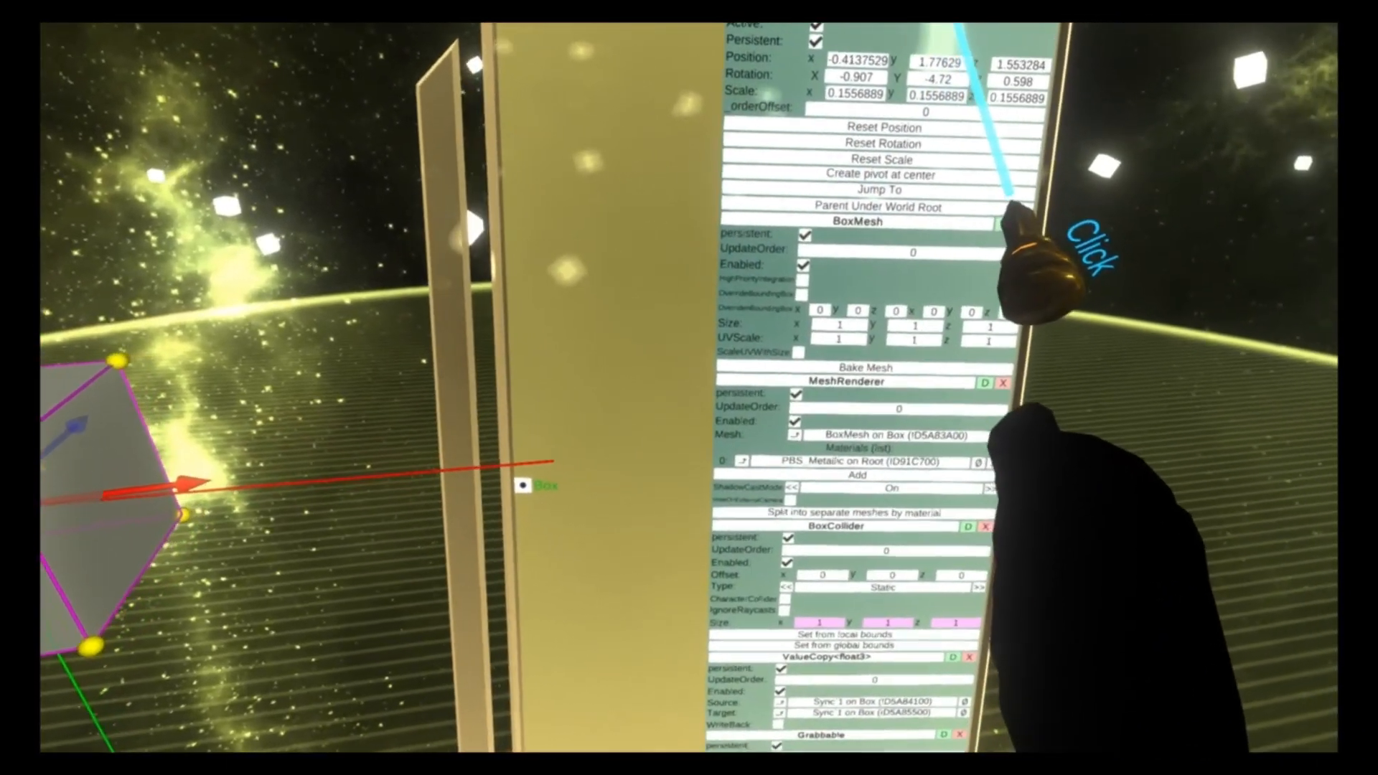
pyautogui.click(958, 25)
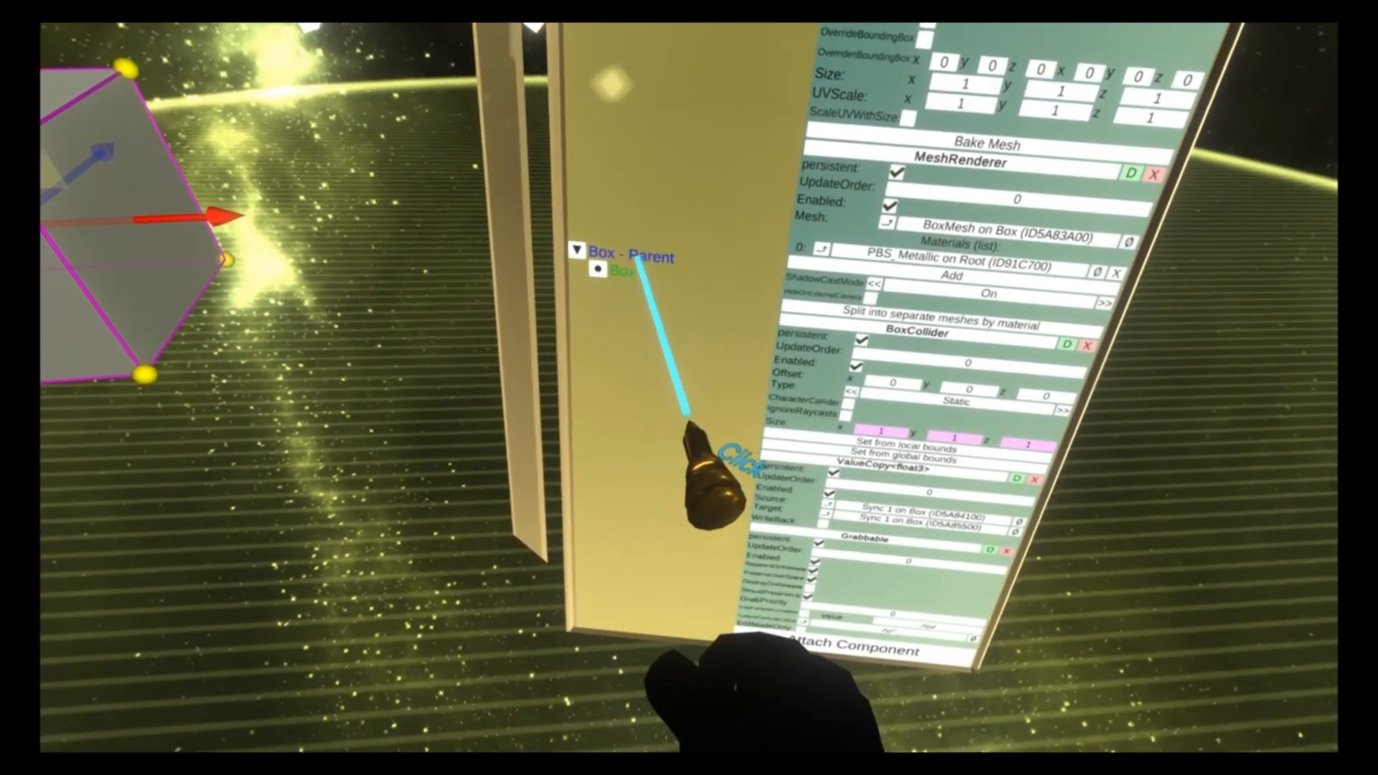
# Duplicate the child box until four boxes sit under Box - Parent
pyautogui.doubleClick(635, 252)
pyautogui.click(623, 263)
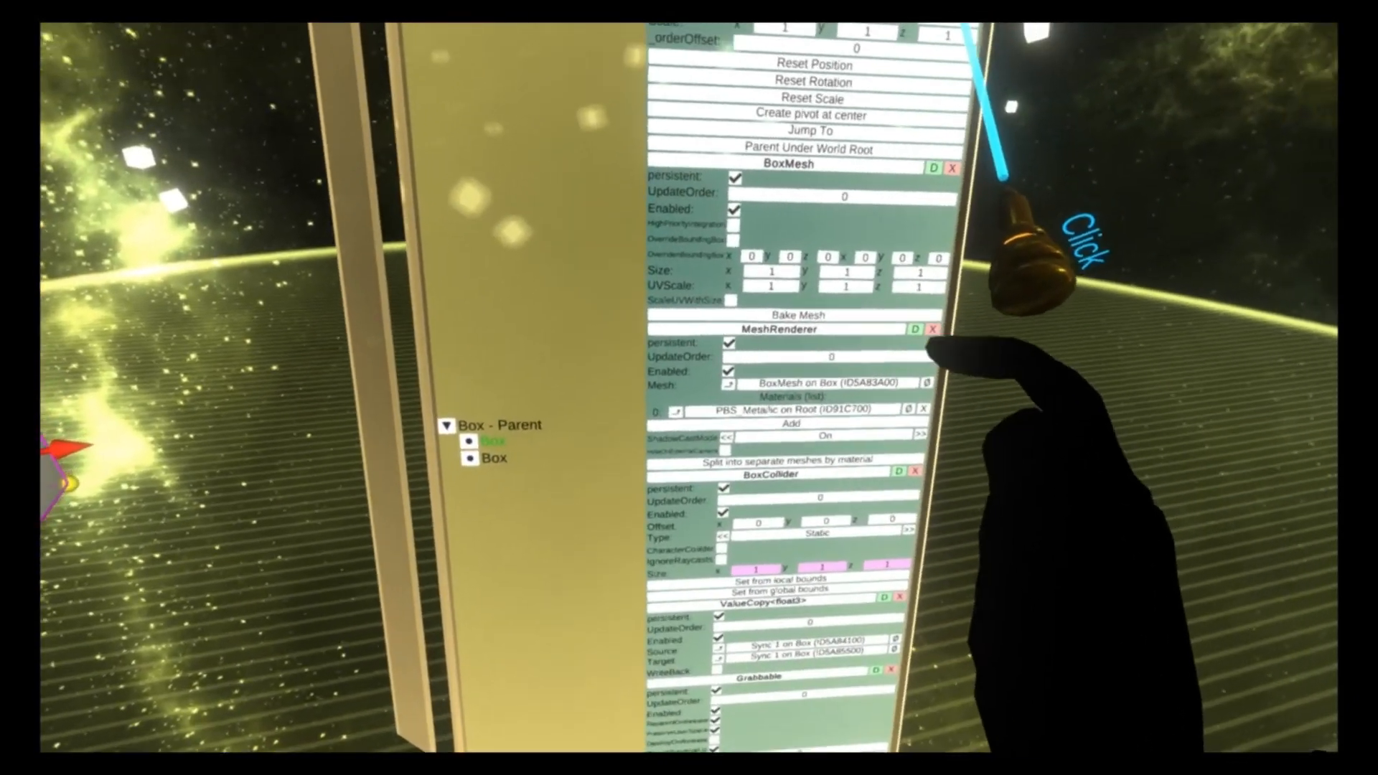
pyautogui.click(1072, 25)
pyautogui.click(1072, 25)
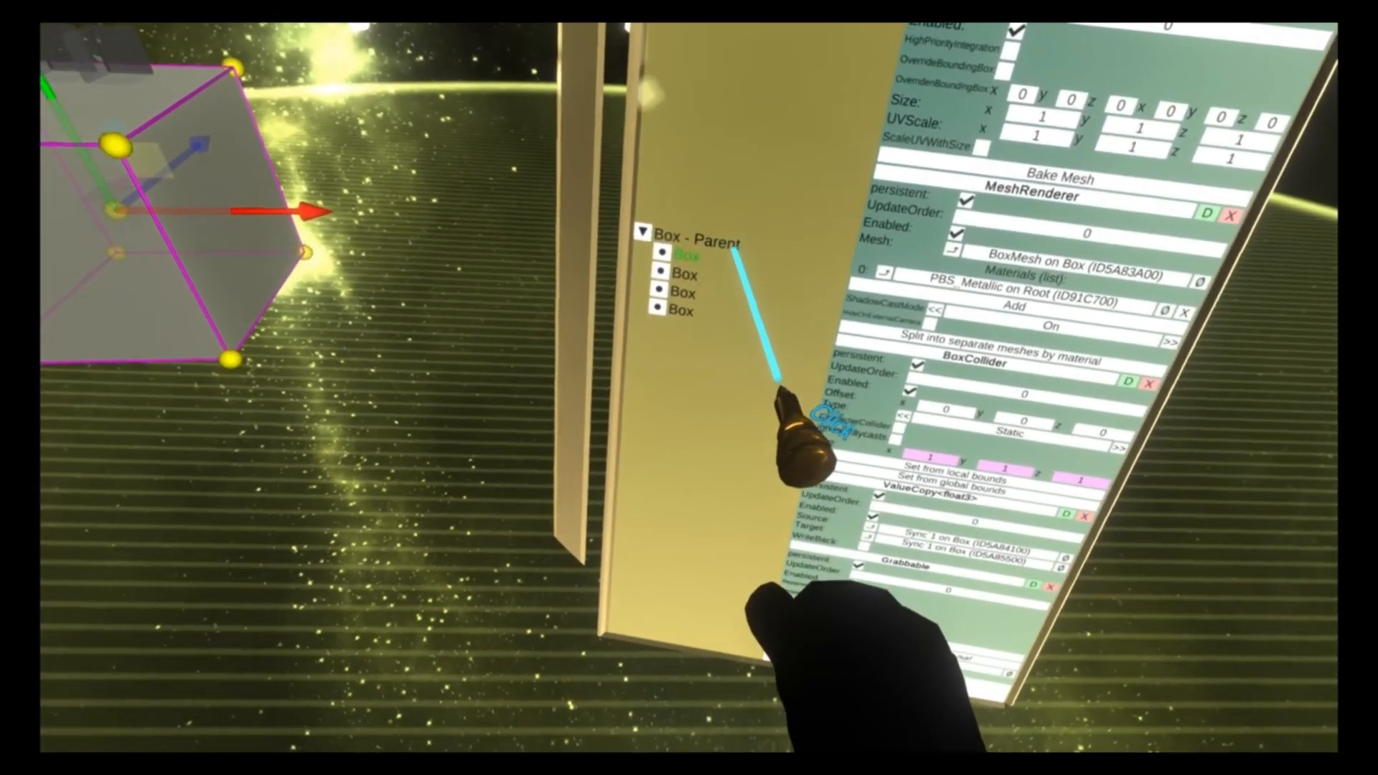
# Attach an AxisAligner to Box - Parent with direction Xpos, GlobalAxisXAlign Pos and a separation of 0.2
pyautogui.doubleClick(730, 244)
pyautogui.click(739, 621)
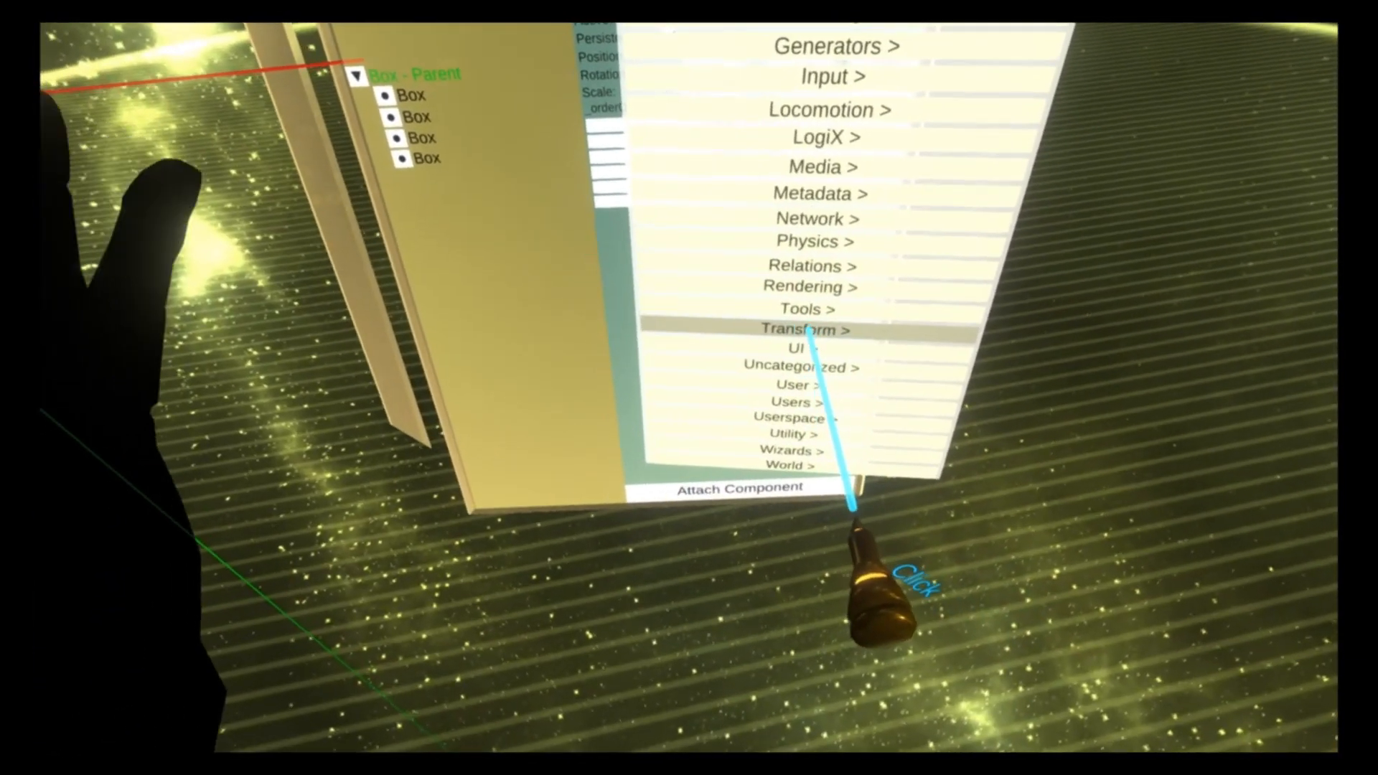
pyautogui.click(813, 186)
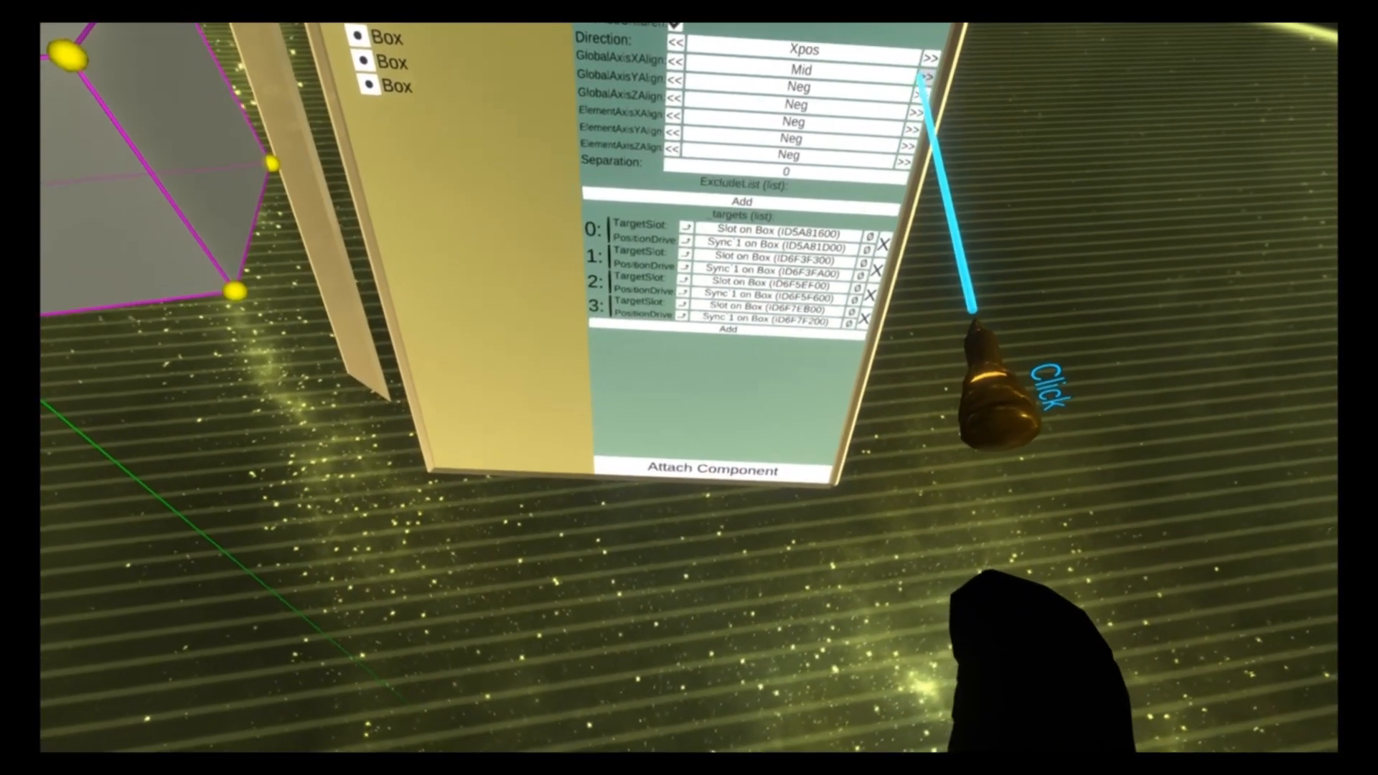
pyautogui.click(960, 83)
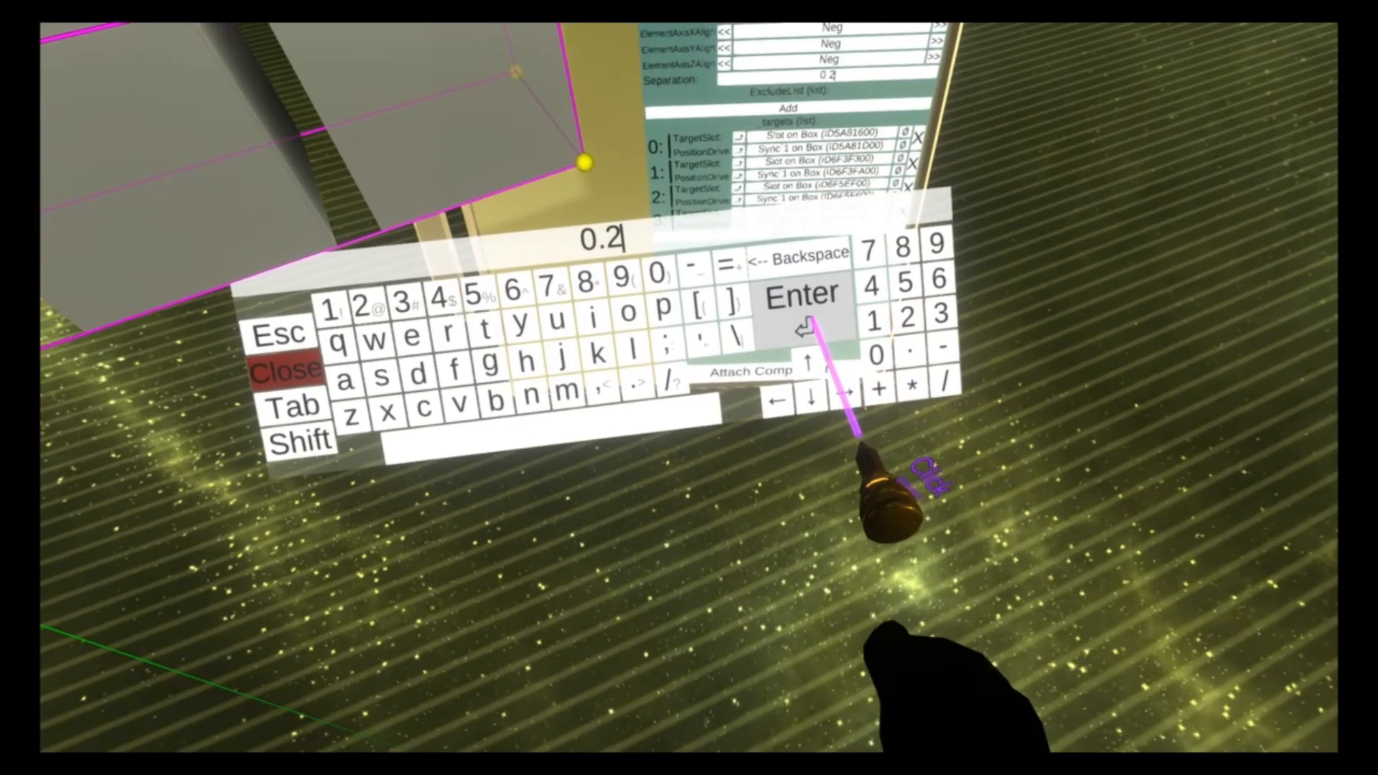
pyautogui.click(805, 309)
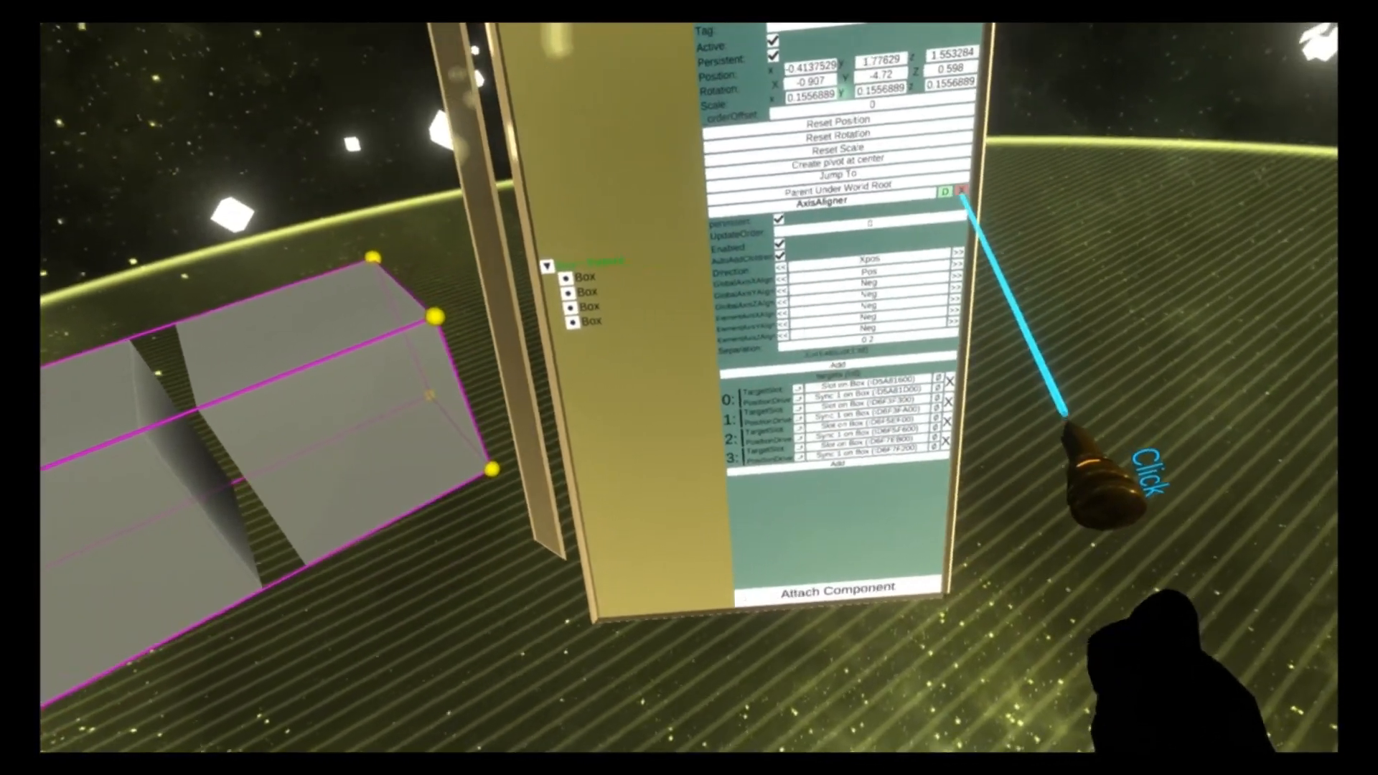
# Replace the AxisAligner on Box - Parent with a BooleanSwitcher targeting the four child boxes, and set its ActiveIndex to 0
pyautogui.click(1199, 179)
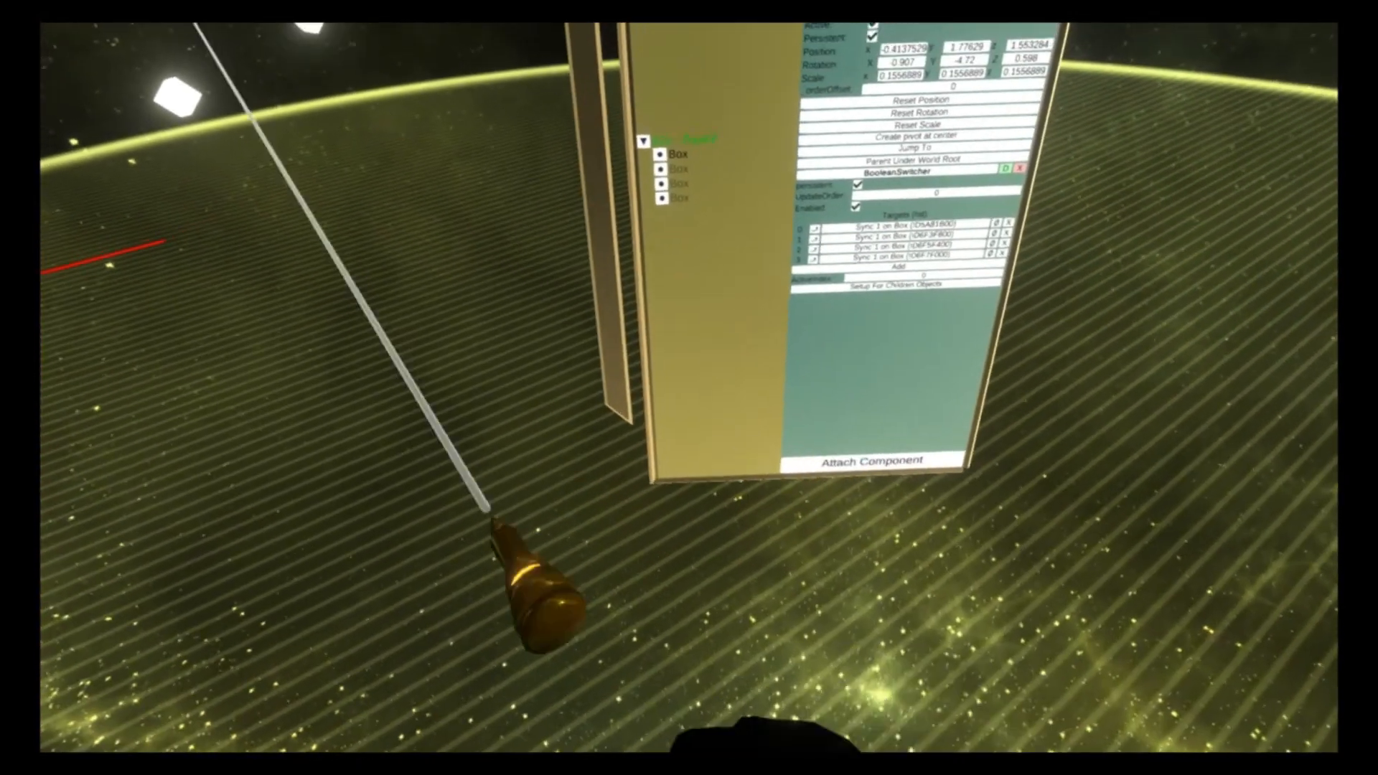
pyautogui.click(695, 169)
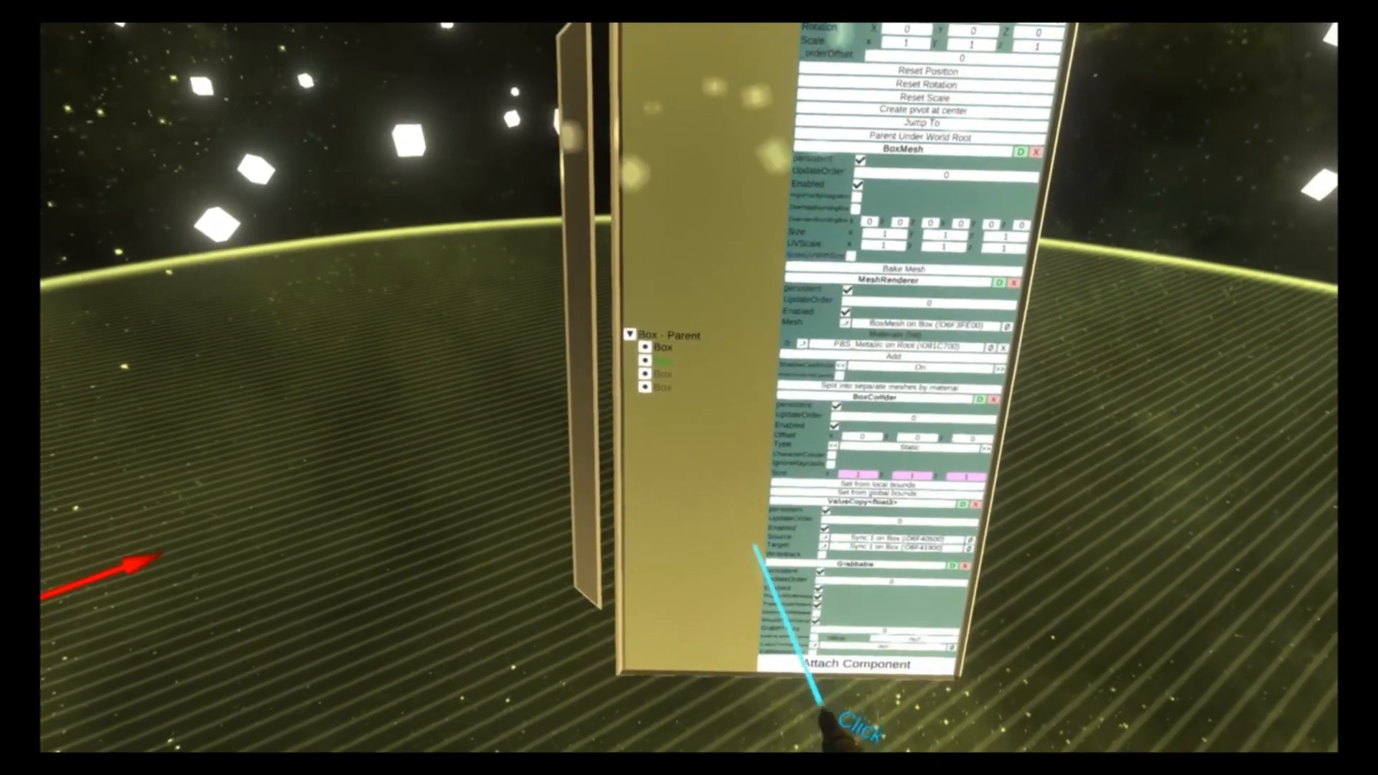
pyautogui.moveTo(738, 121); pyautogui.dragTo(689, 323)
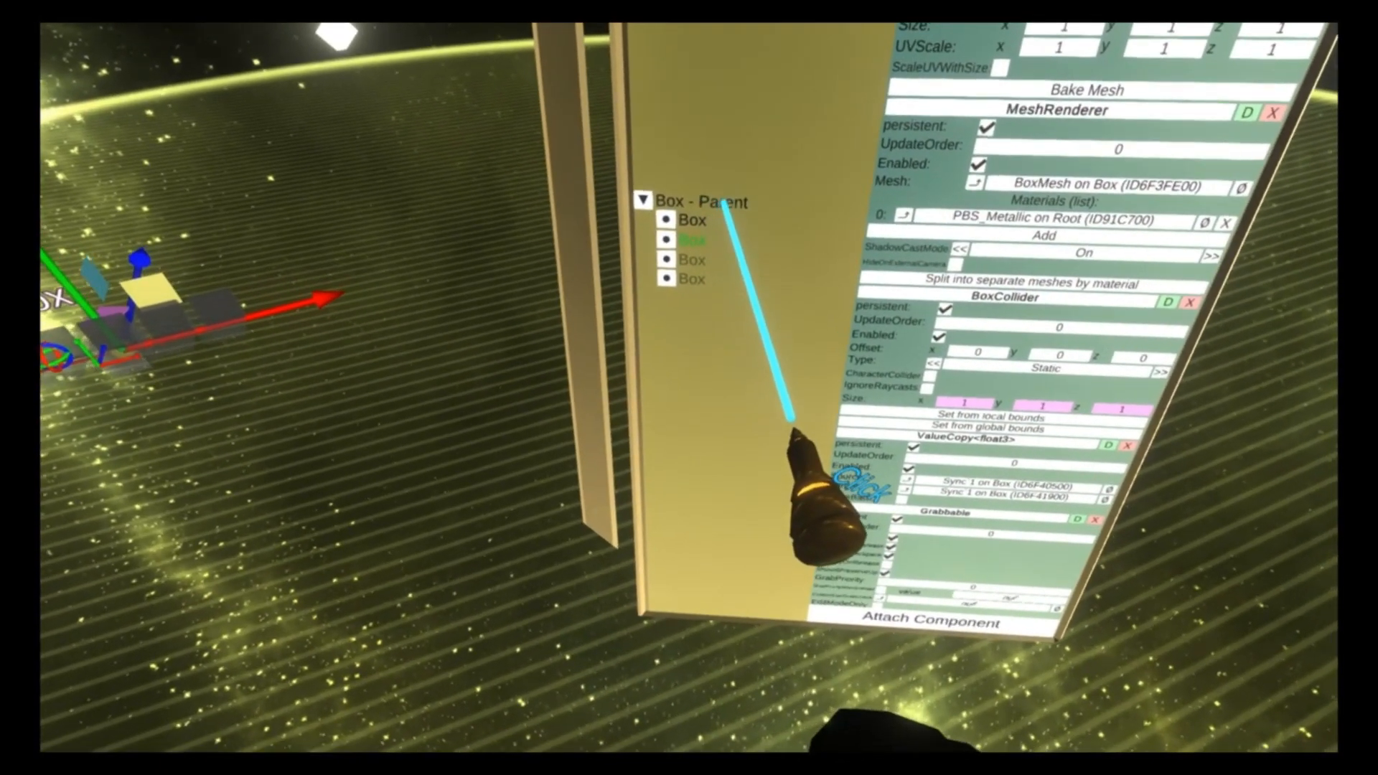
pyautogui.click(698, 198)
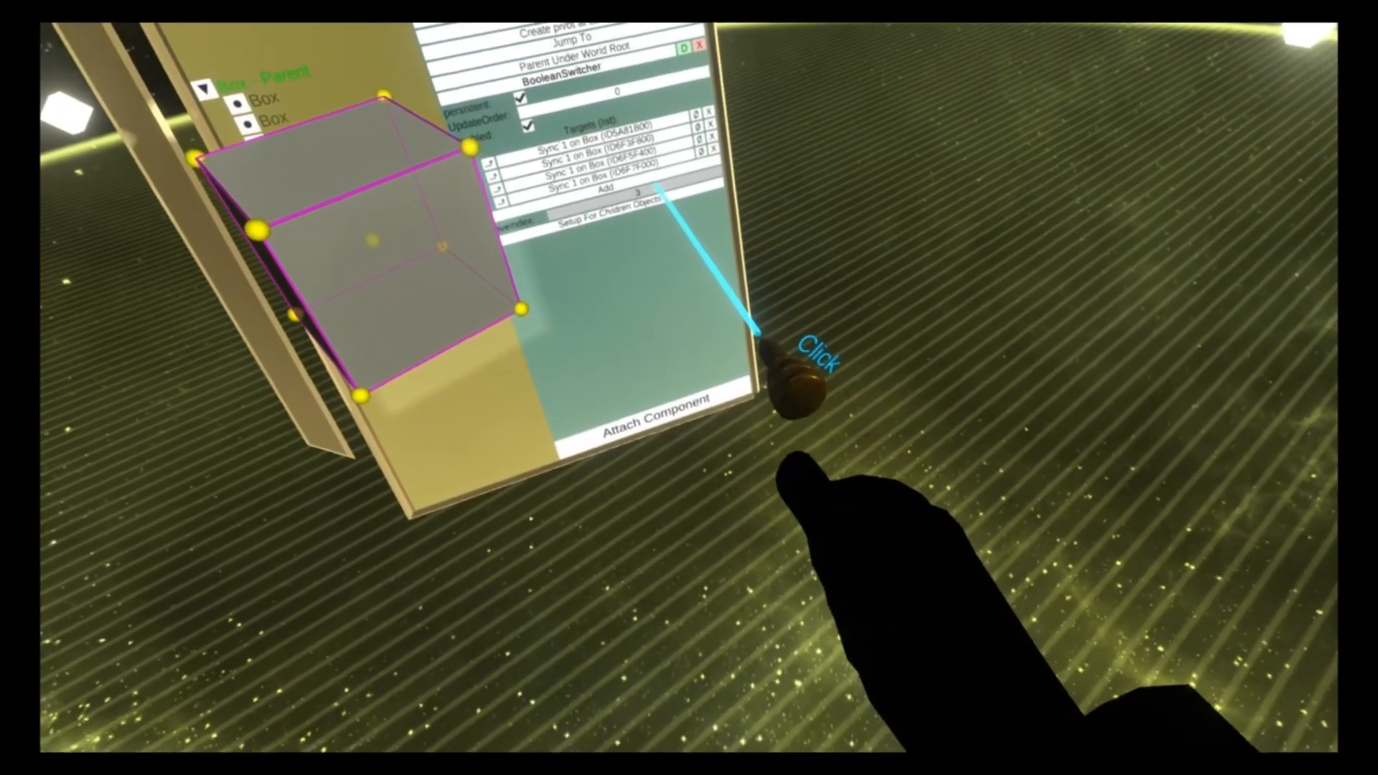
pyautogui.click(653, 188)
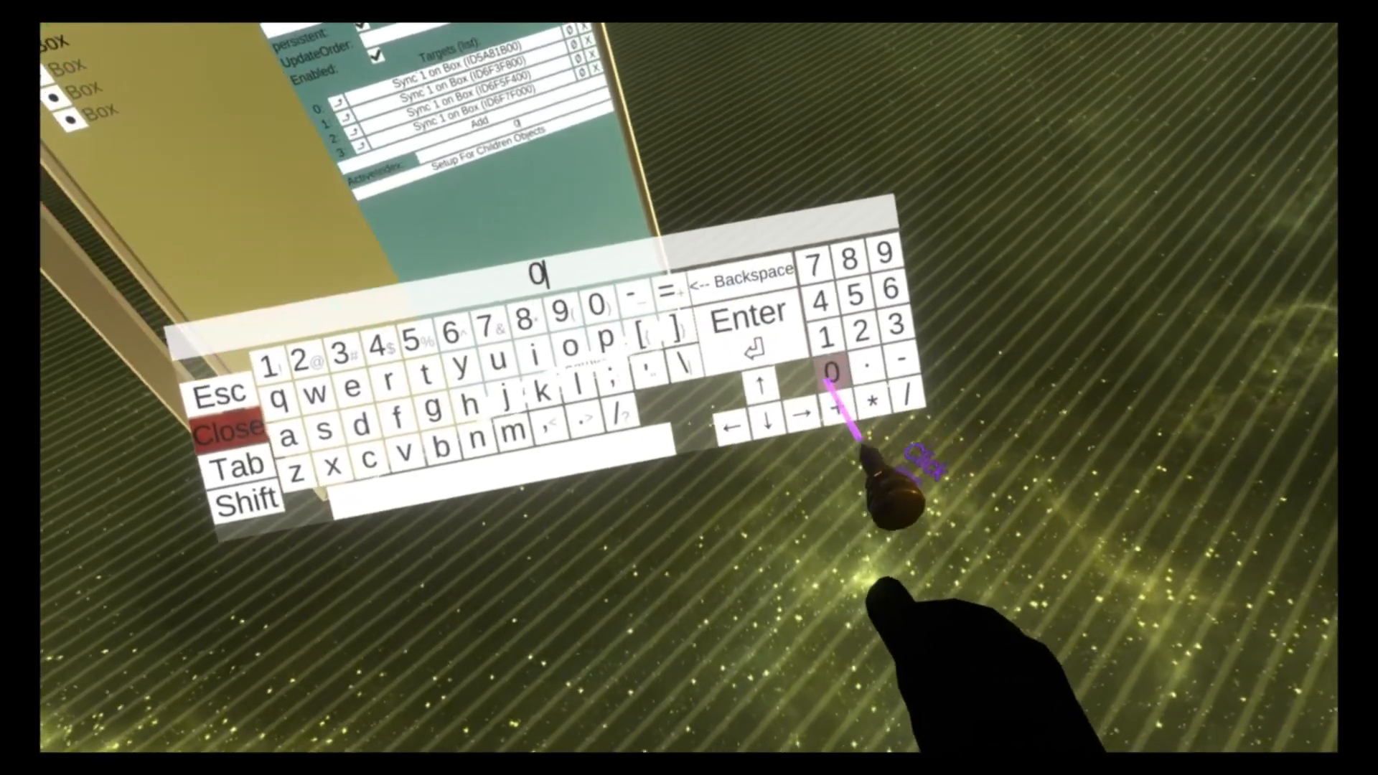
pyautogui.click(752, 331)
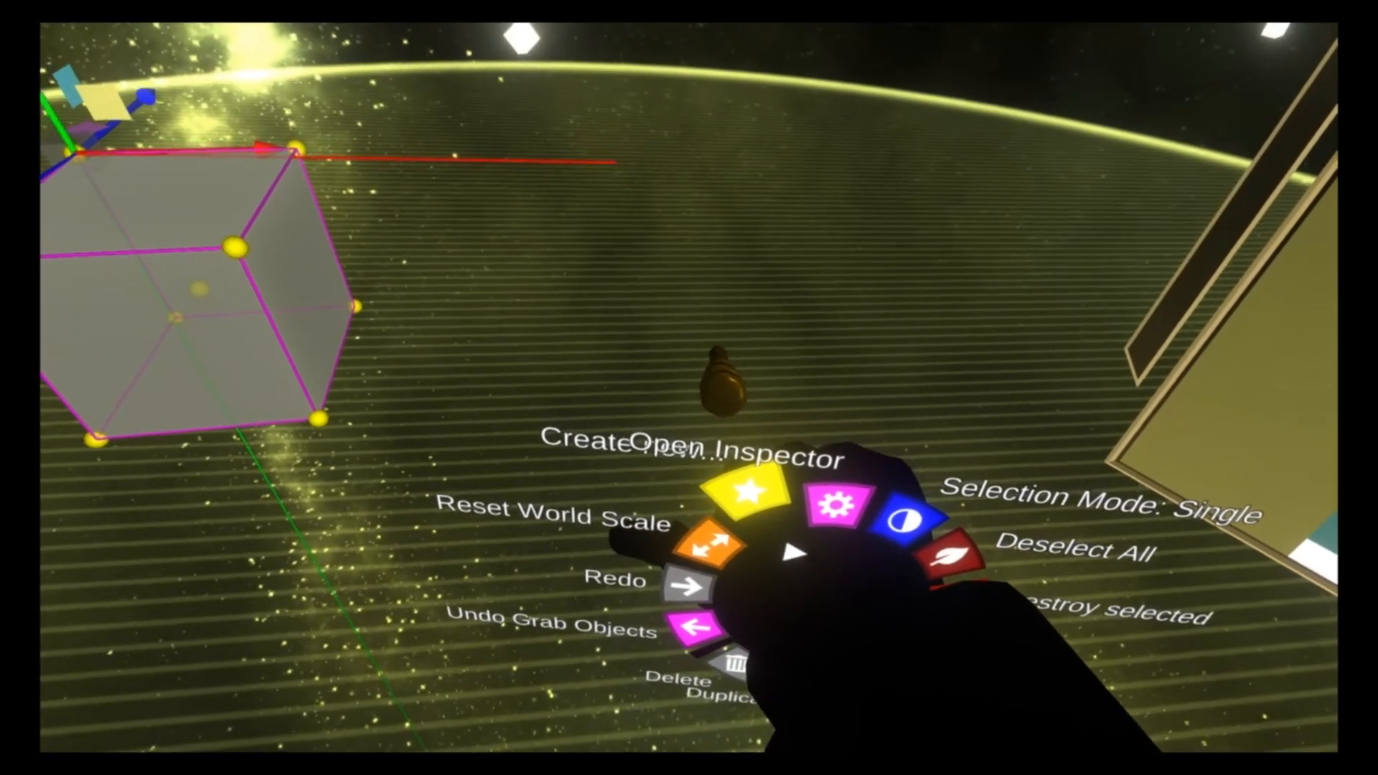
# Create a Neos UI Numeric UpDown control and open its root object in the inspector
pyautogui.click(746, 492)
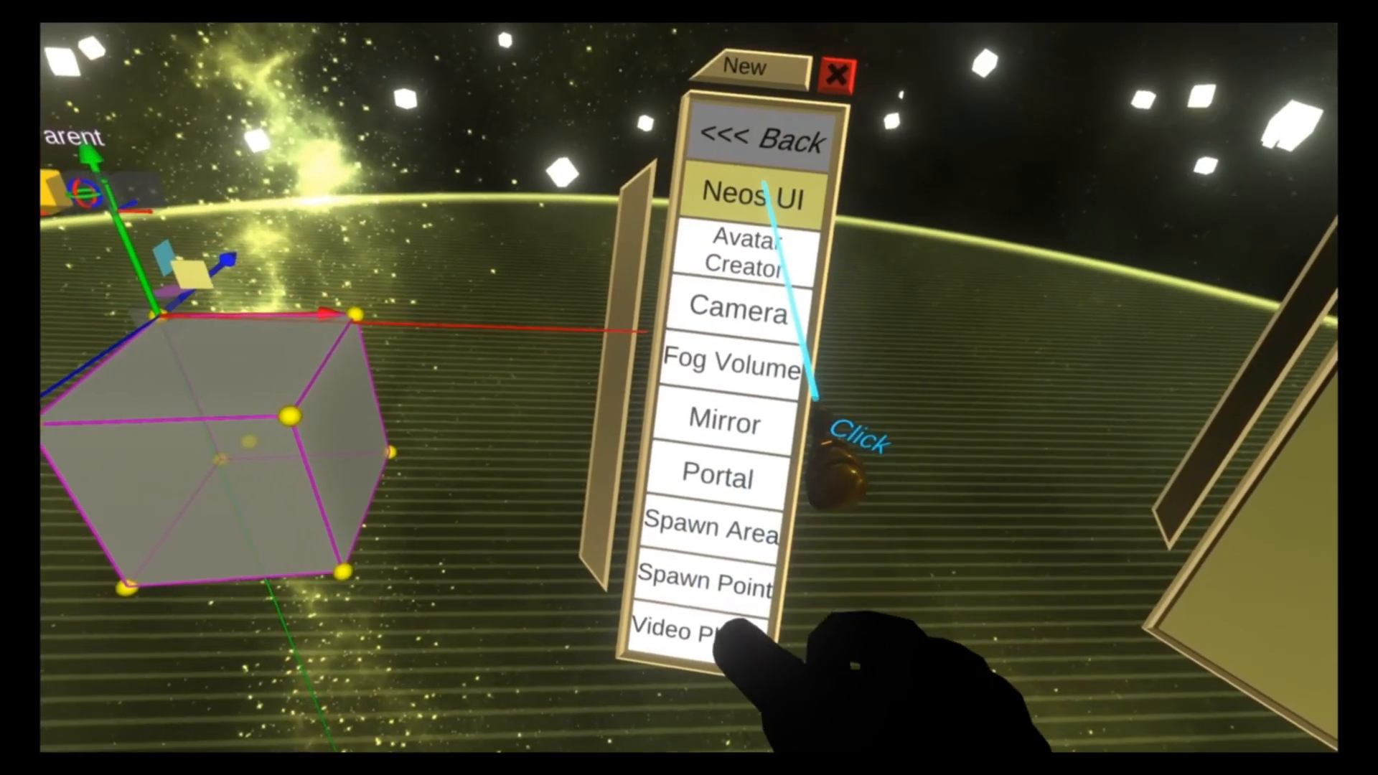
pyautogui.click(733, 147)
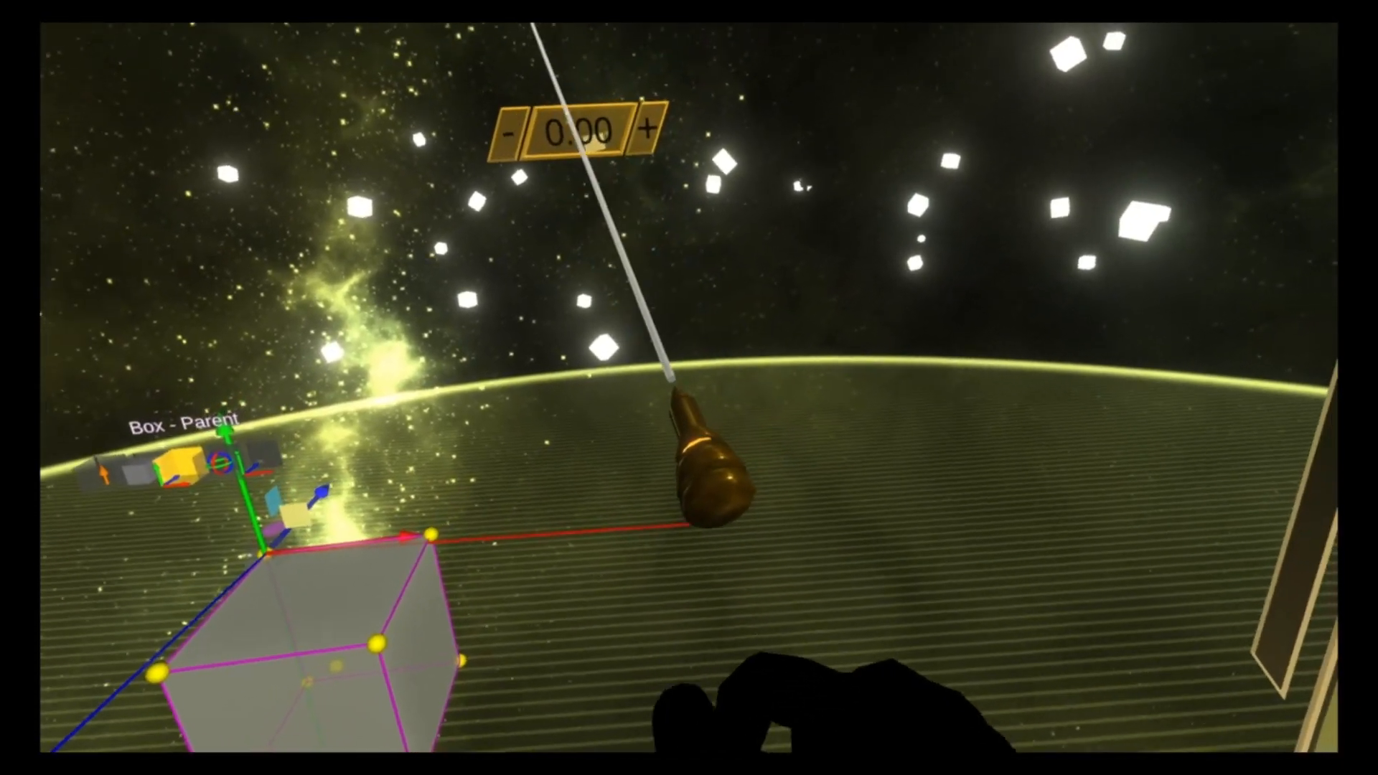
pyautogui.click(576, 132)
pyautogui.rightClick(825, 575)
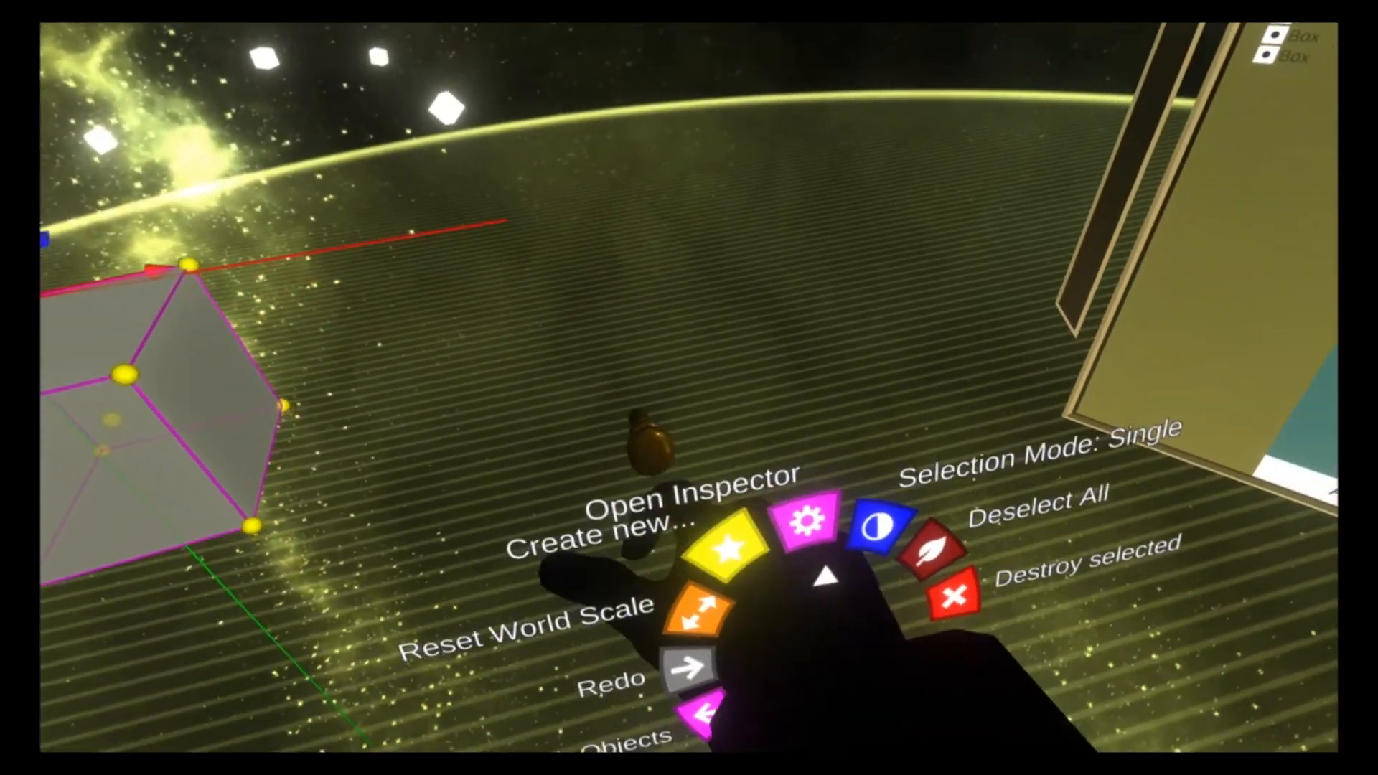
pyautogui.click(782, 459)
pyautogui.click(698, 25)
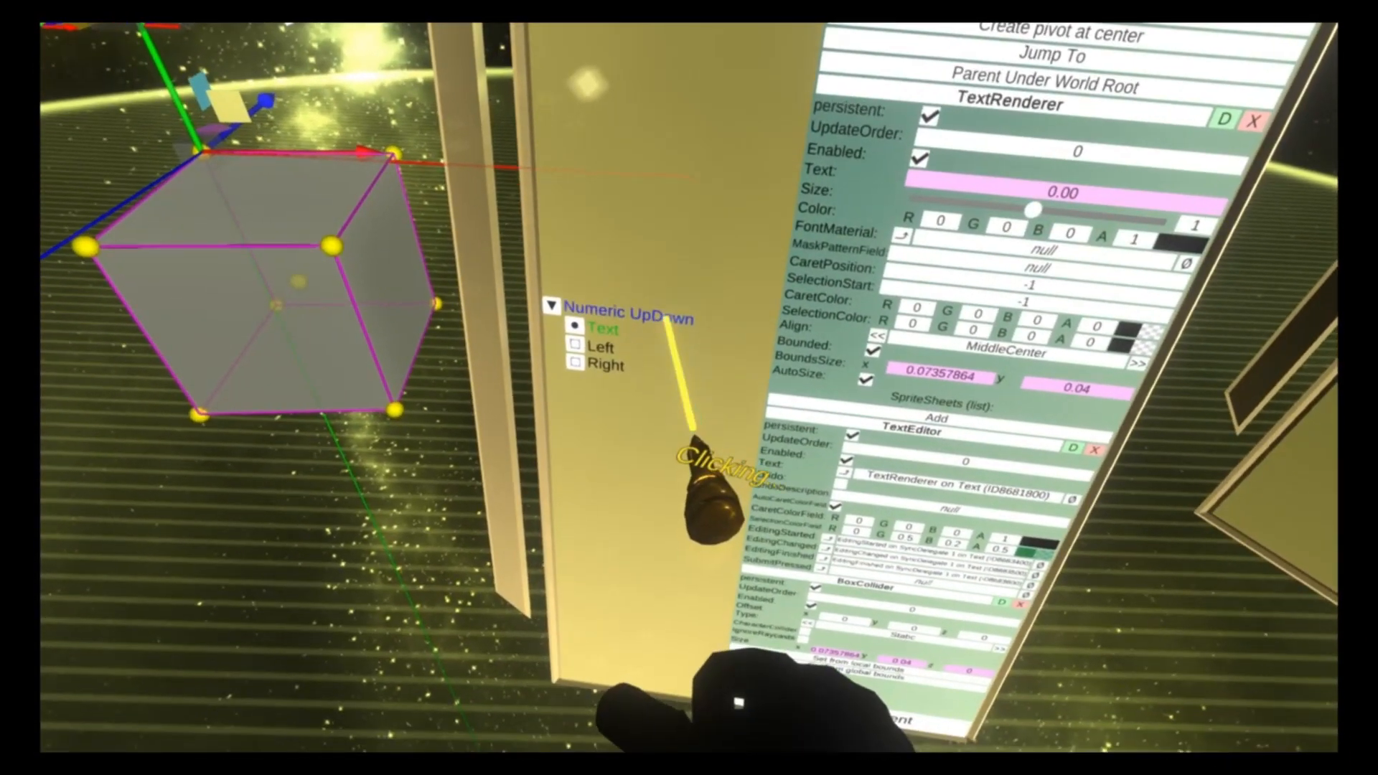
pyautogui.click(666, 318)
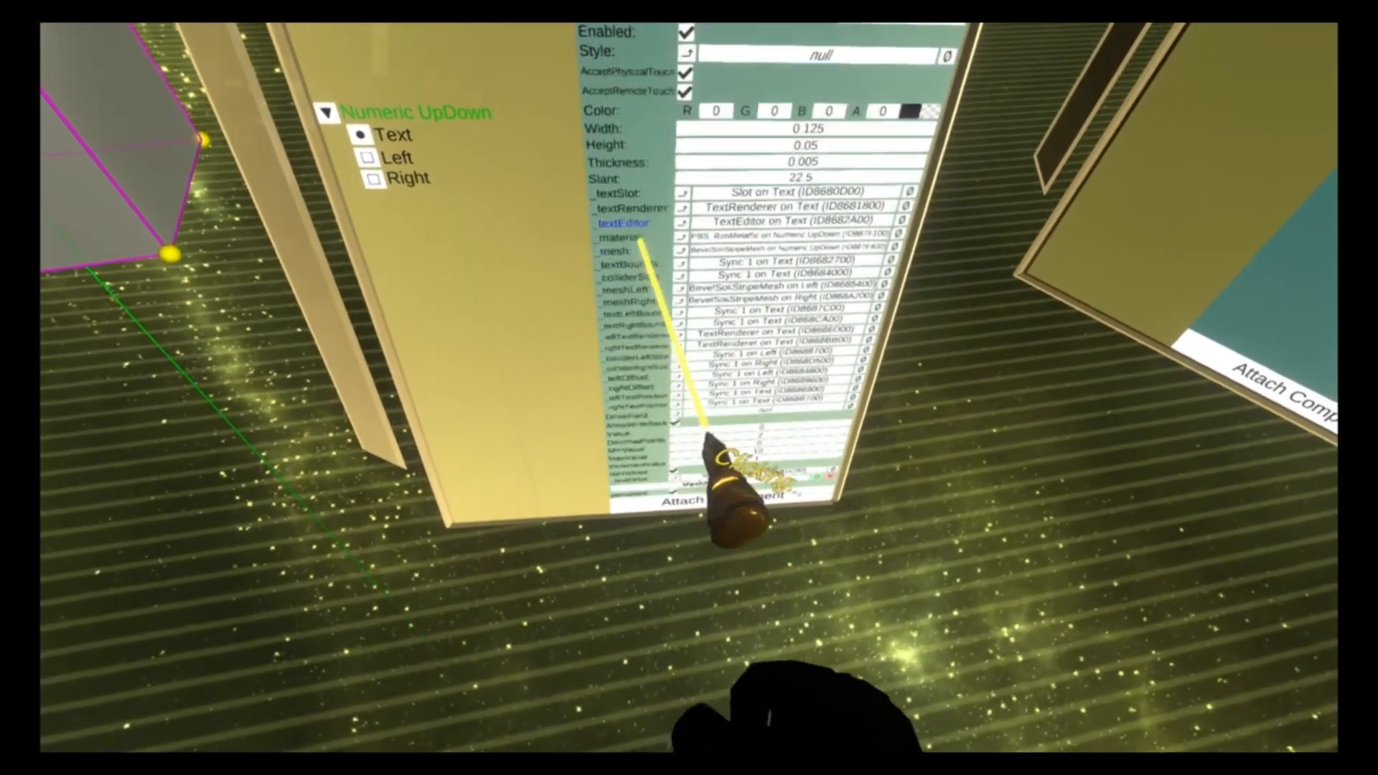
# Set the Numeric UpDown's DecimalPoints to 0 and its MaxValue to 3
pyautogui.moveTo(639, 241); pyautogui.dragTo(646, 32)
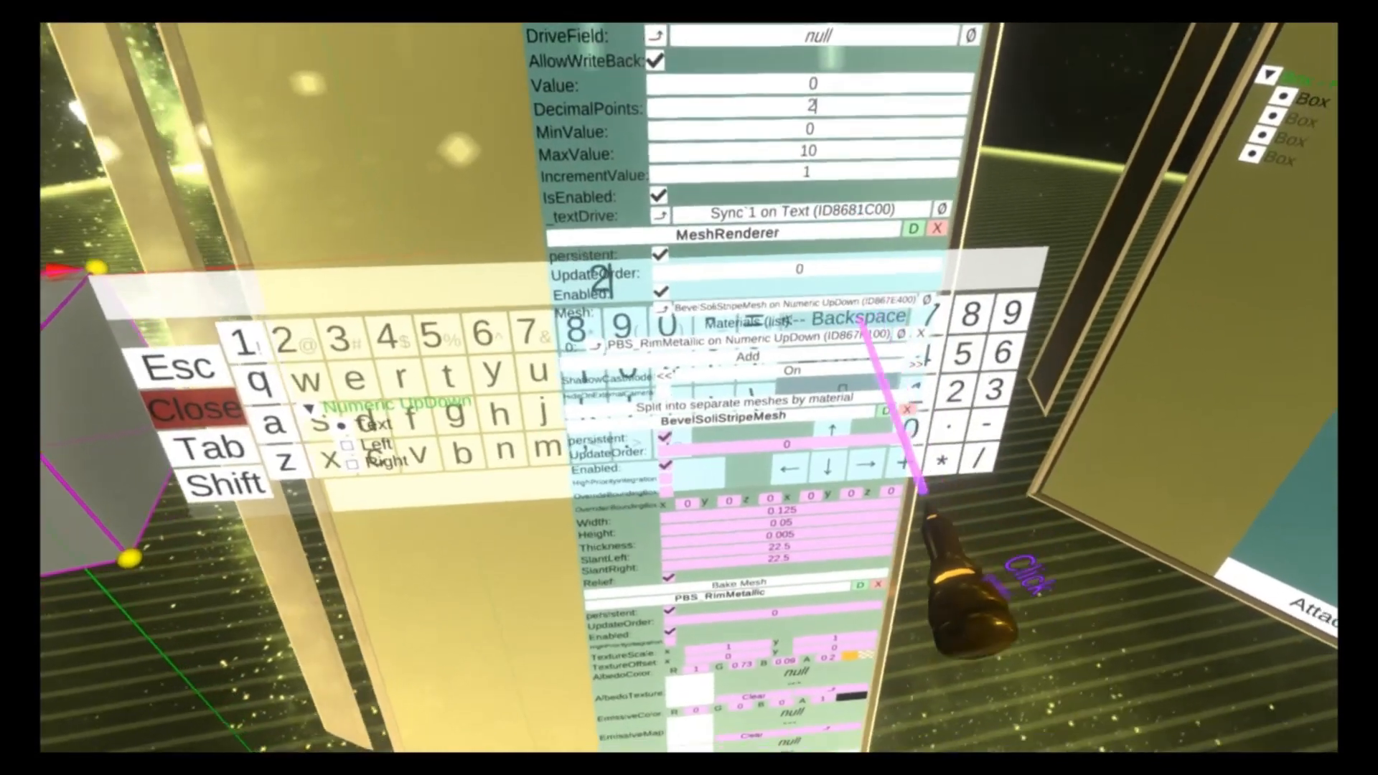
pyautogui.click(861, 321)
pyautogui.click(796, 323)
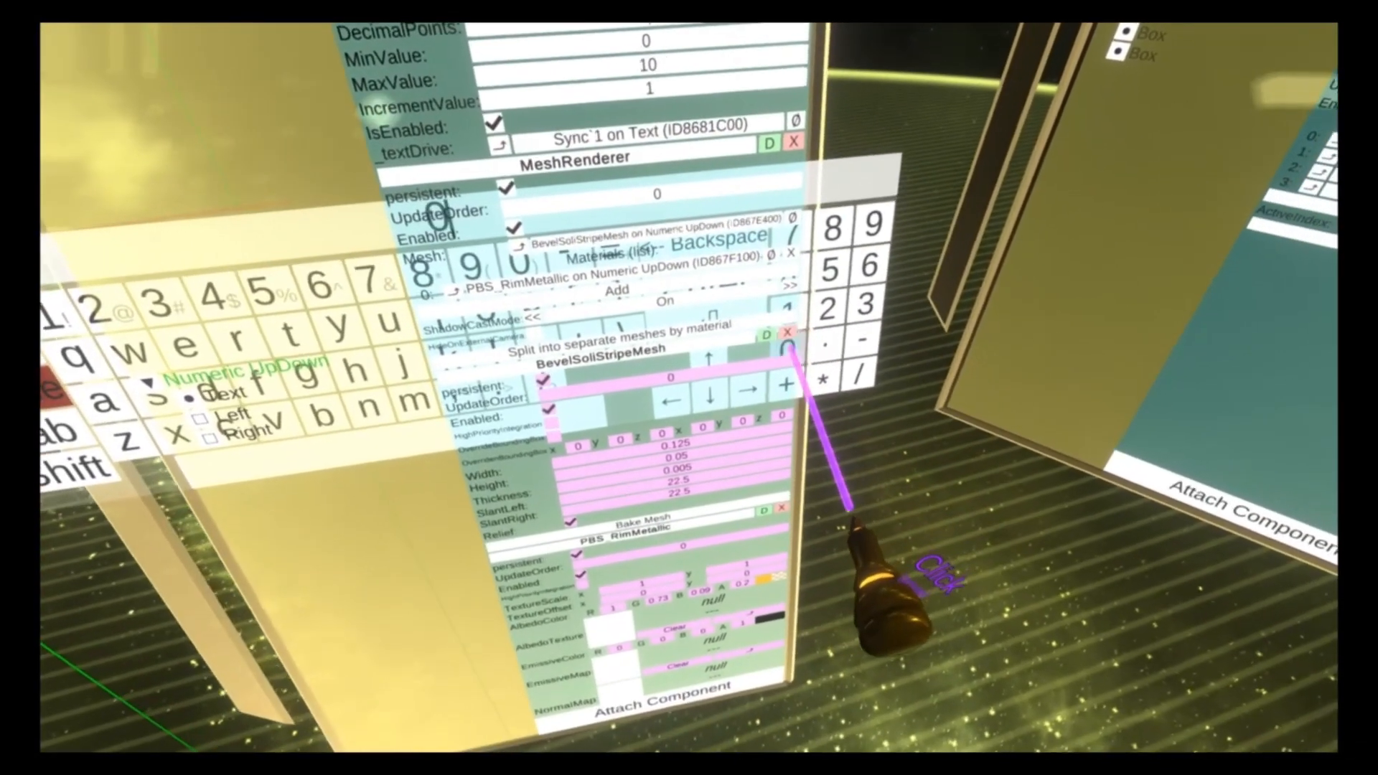
pyautogui.click(746, 298)
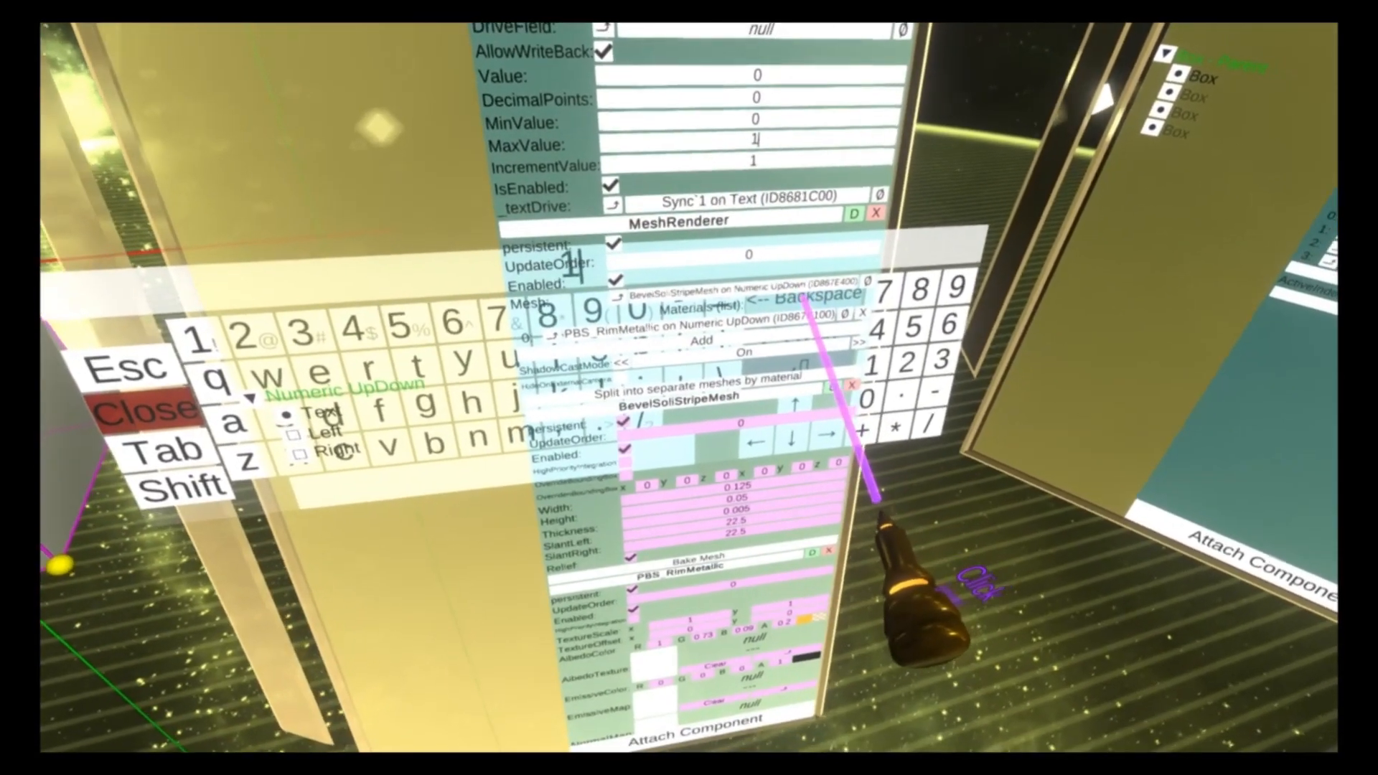
pyautogui.click(806, 295)
pyautogui.click(926, 336)
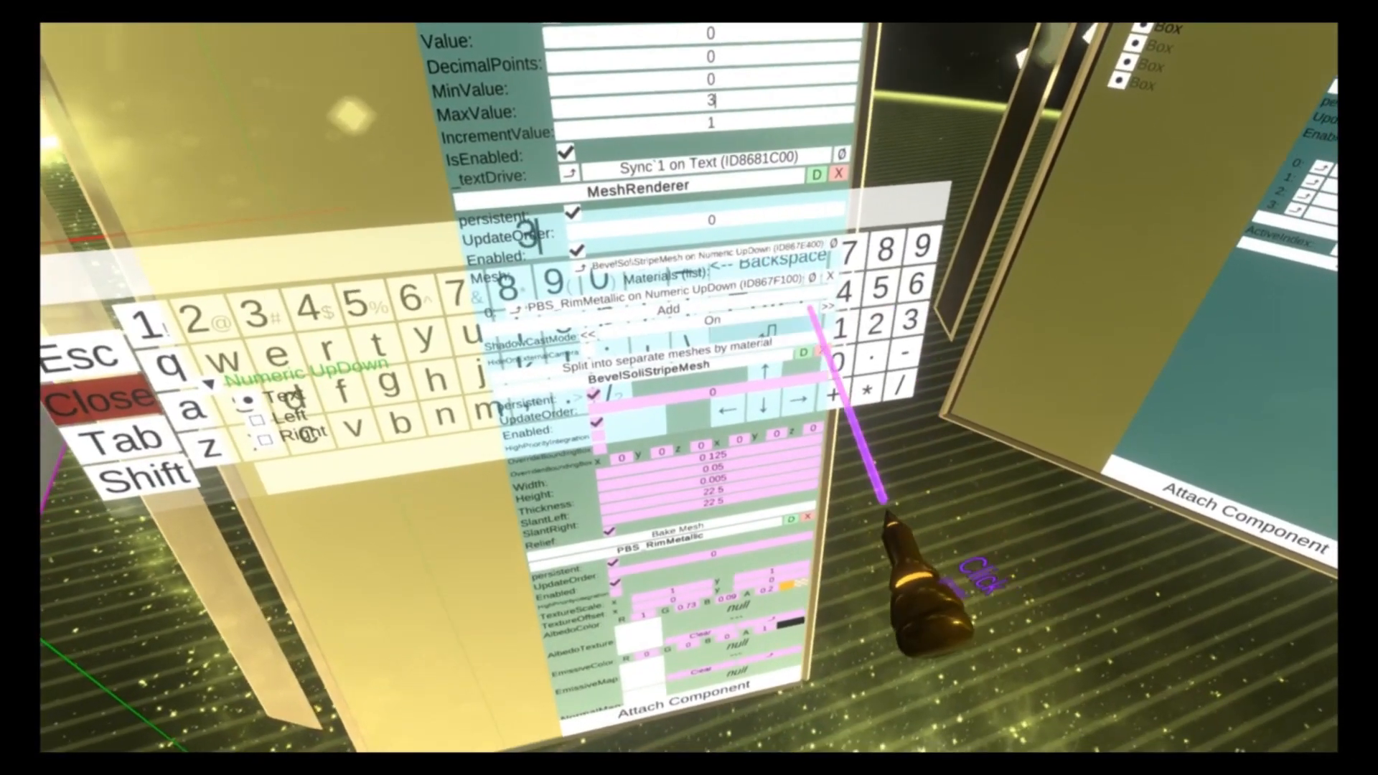
pyautogui.click(800, 315)
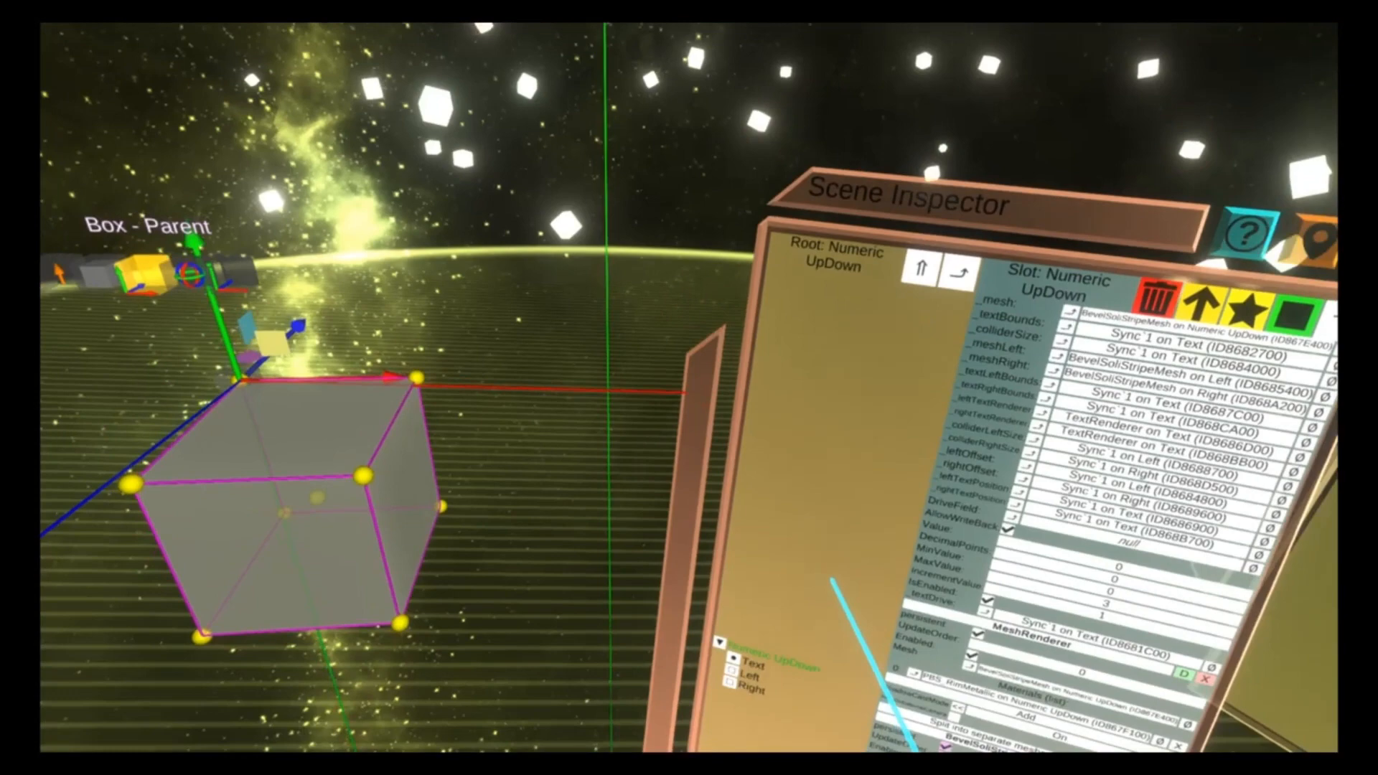
# Deselect all objects and test stepping the Numeric UpDown control's value
pyautogui.moveTo(831, 578); pyautogui.dragTo(44, 460)
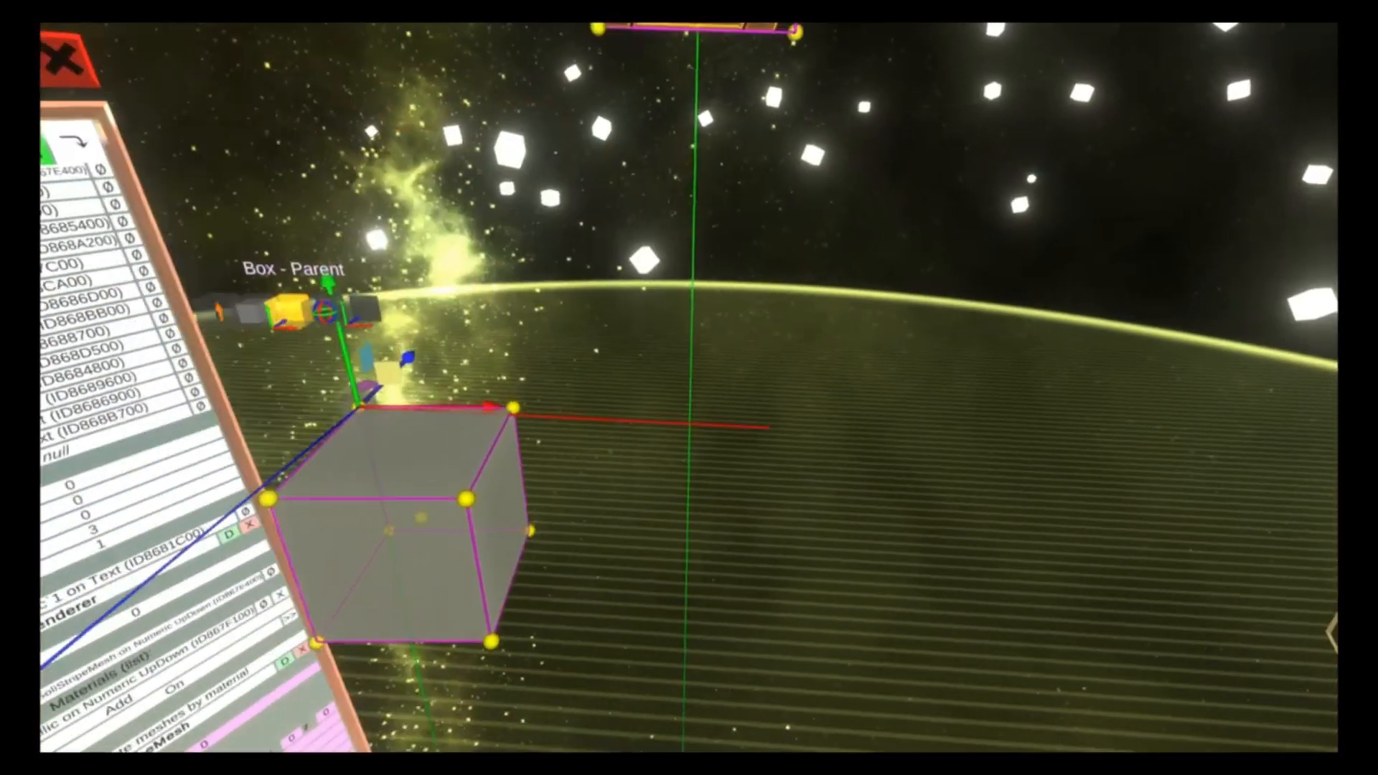
pyautogui.rightClick(634, 350)
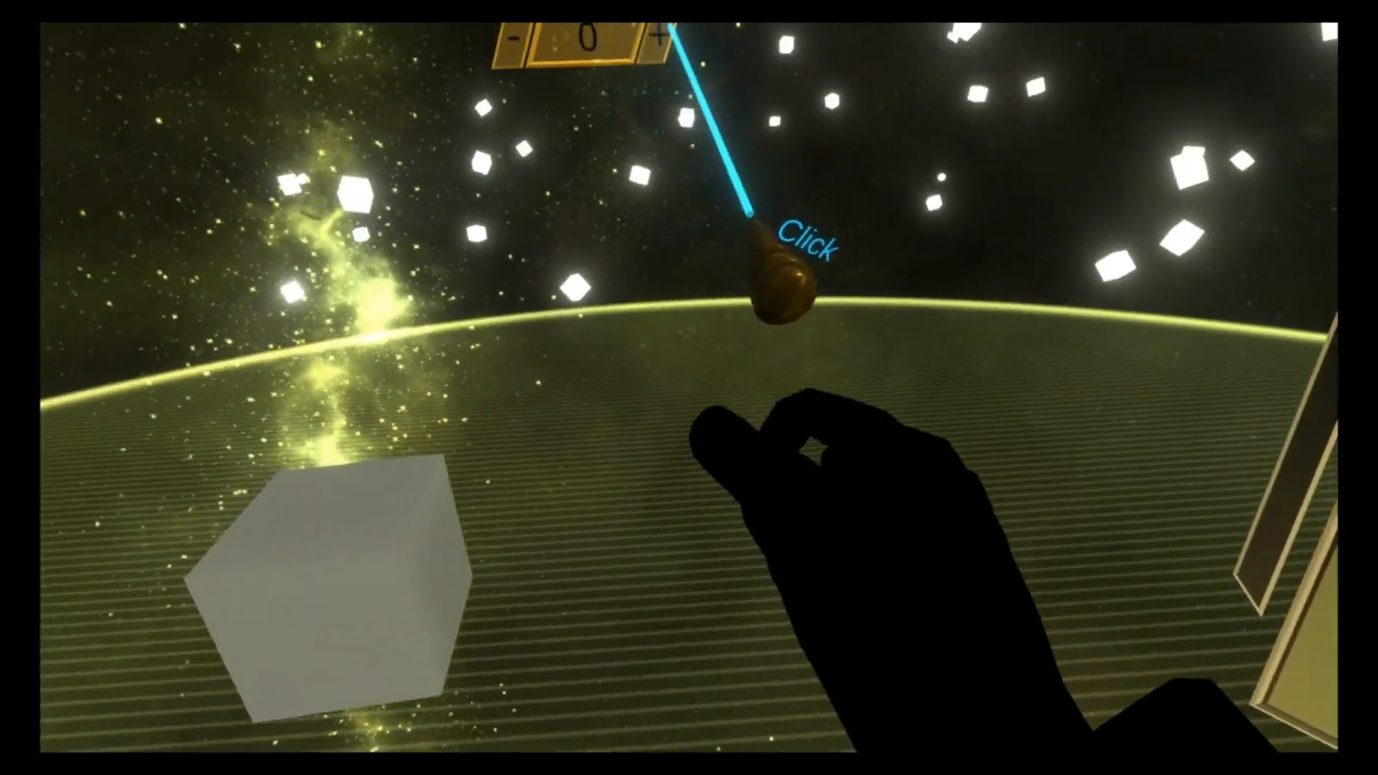
pyautogui.click(788, 61)
pyautogui.click(790, 56)
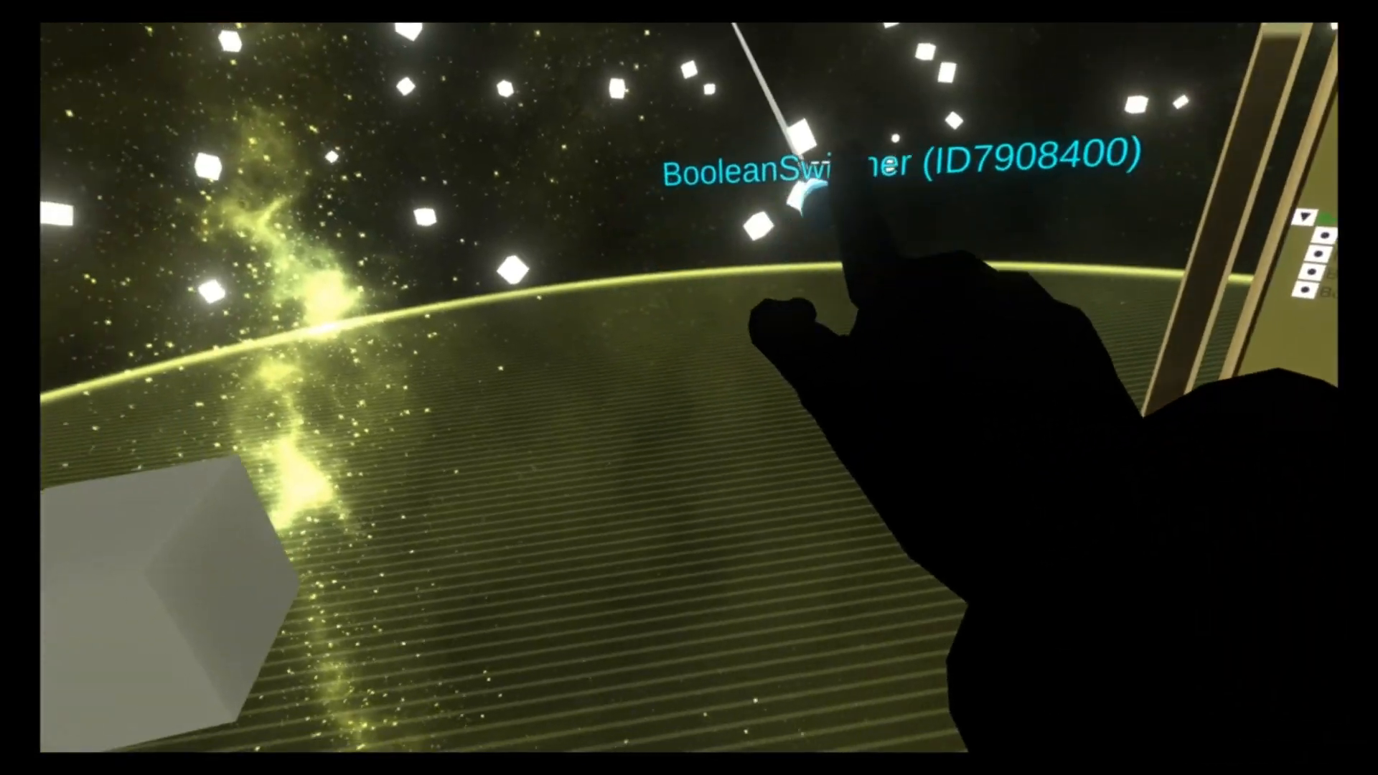
# Place LogiX interfaces for the BooleanSwitcher and NeosNumericUpDown components in the world
pyautogui.click(741, 28)
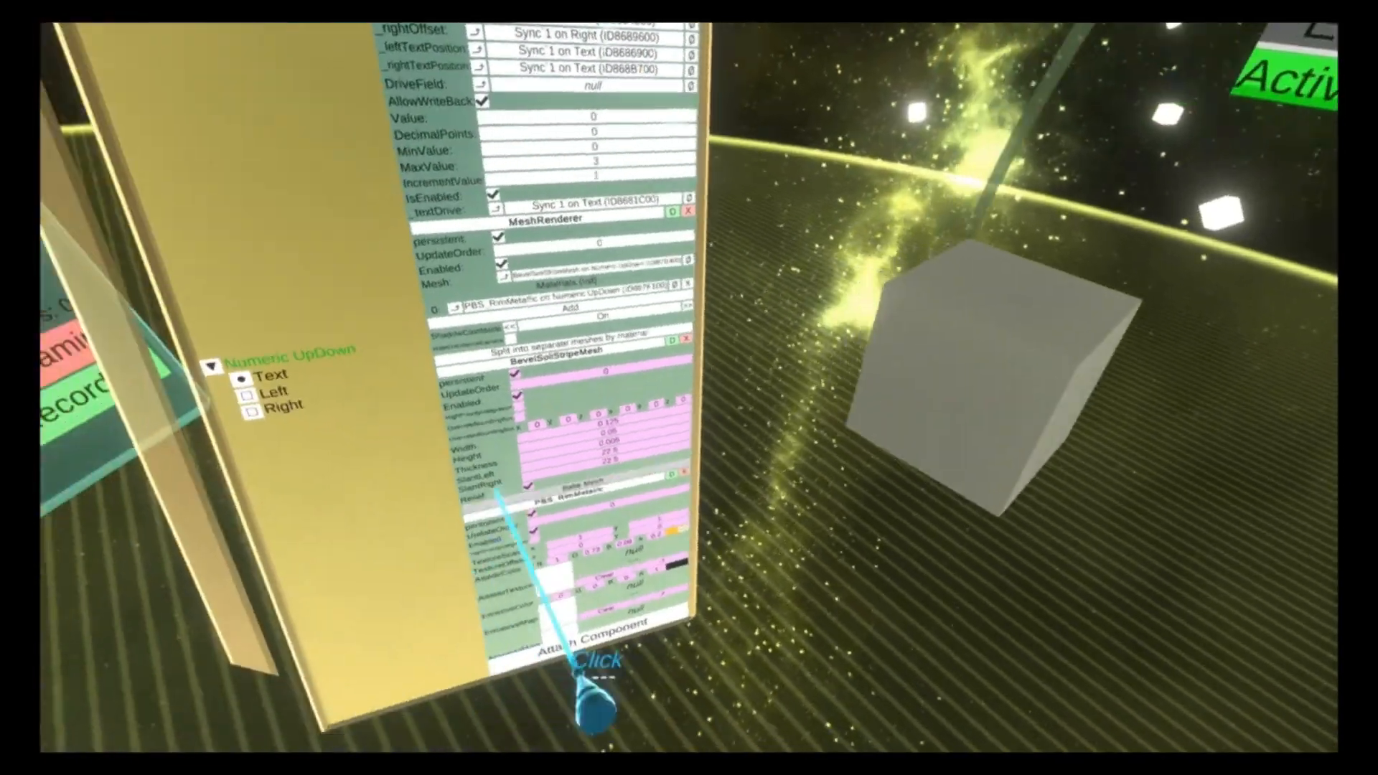
pyautogui.moveTo(591, 56); pyautogui.dragTo(567, 537)
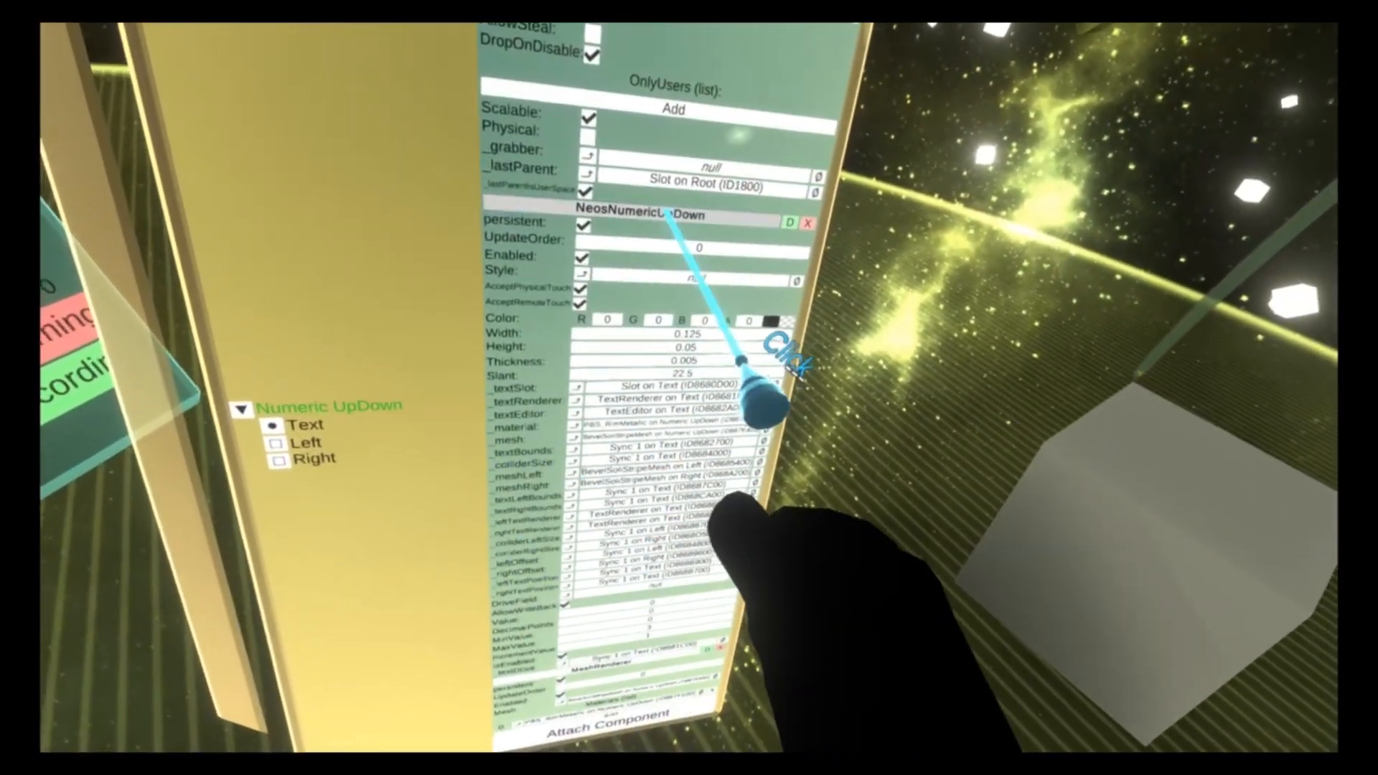
pyautogui.moveTo(667, 213); pyautogui.dragTo(838, 267)
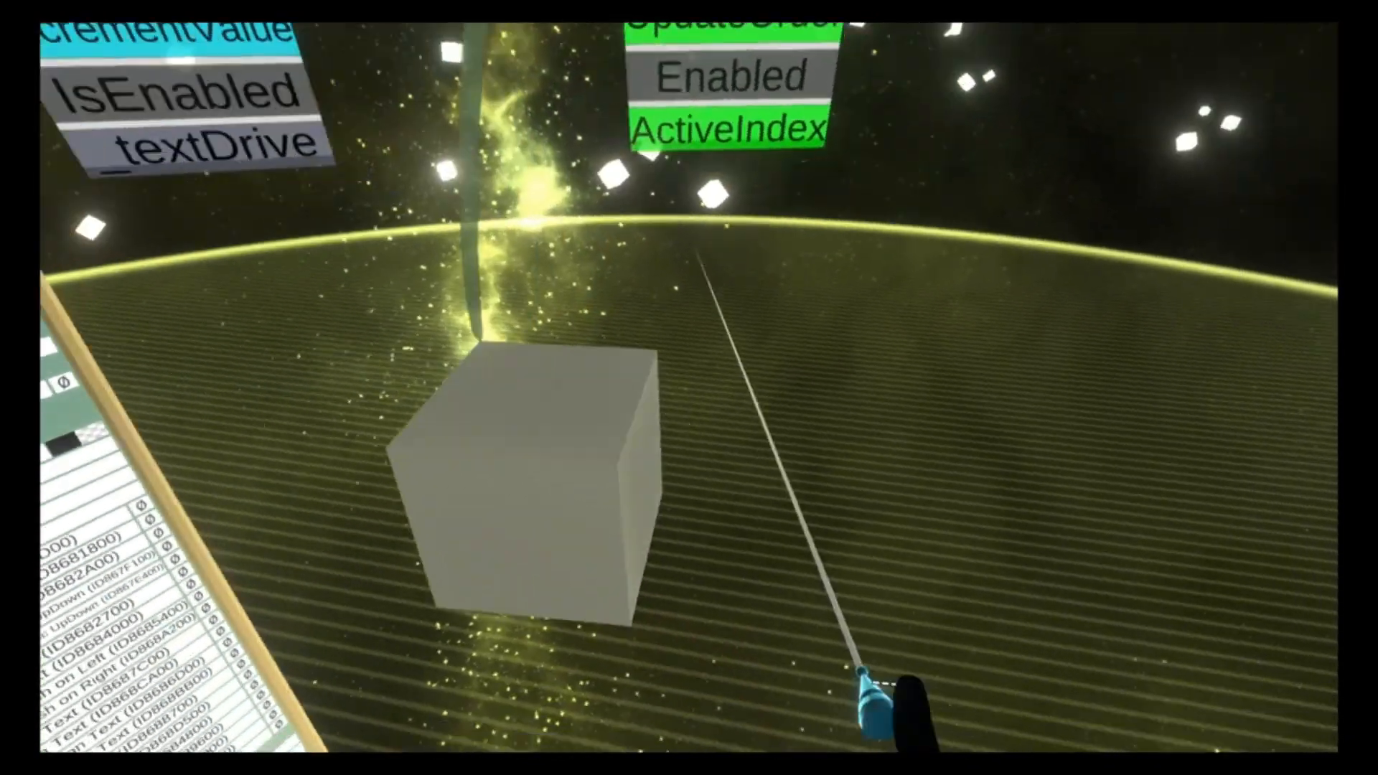
# Choose the Round To Int node in the LogiX node browser and close the browser
pyautogui.rightClick(783, 521)
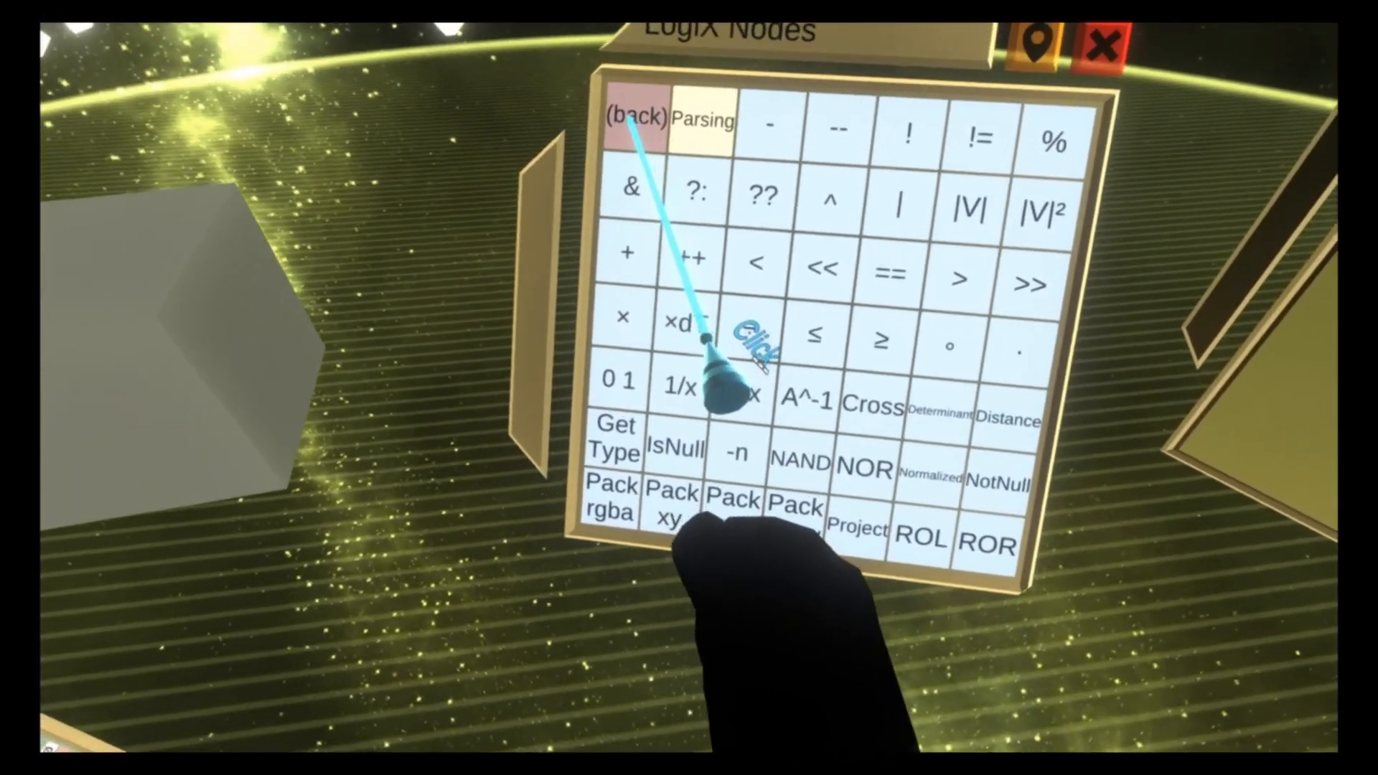
pyautogui.click(630, 117)
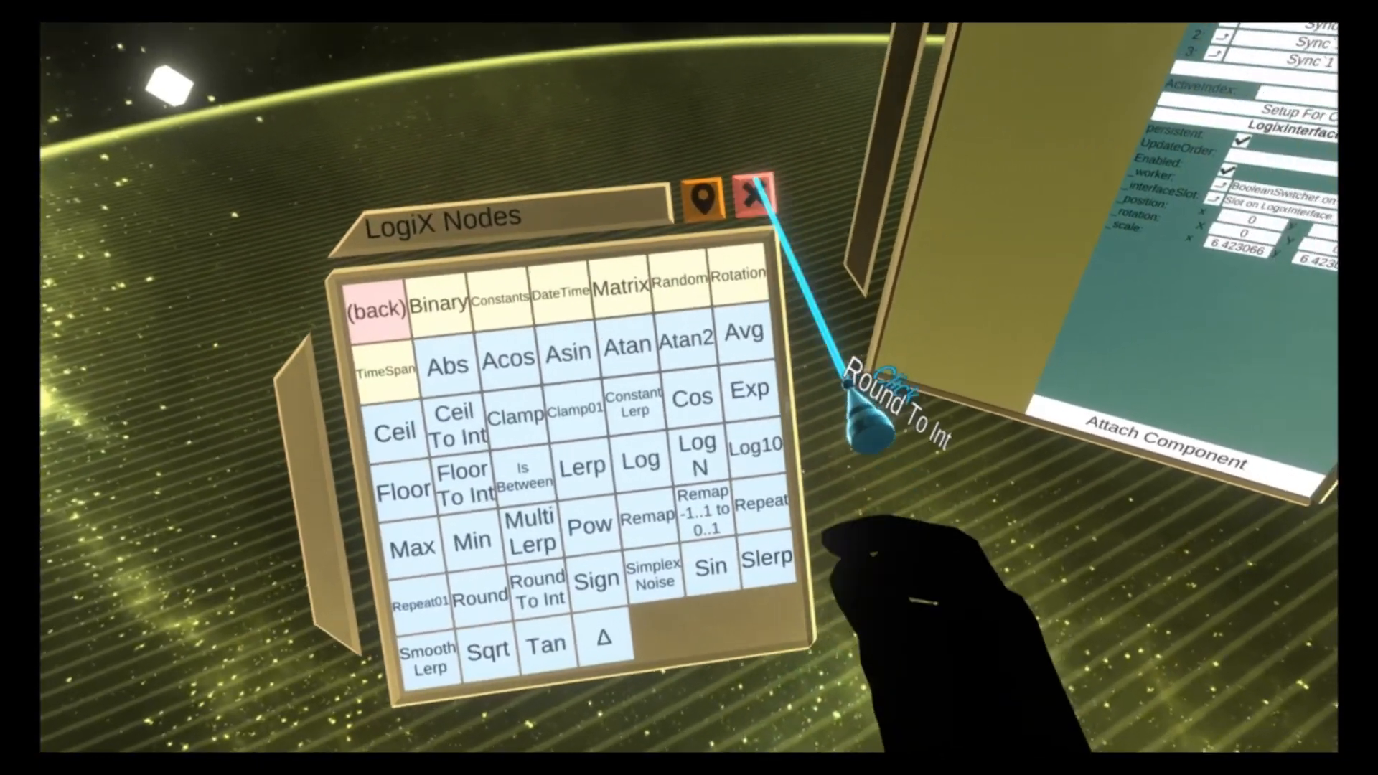
pyautogui.click(755, 191)
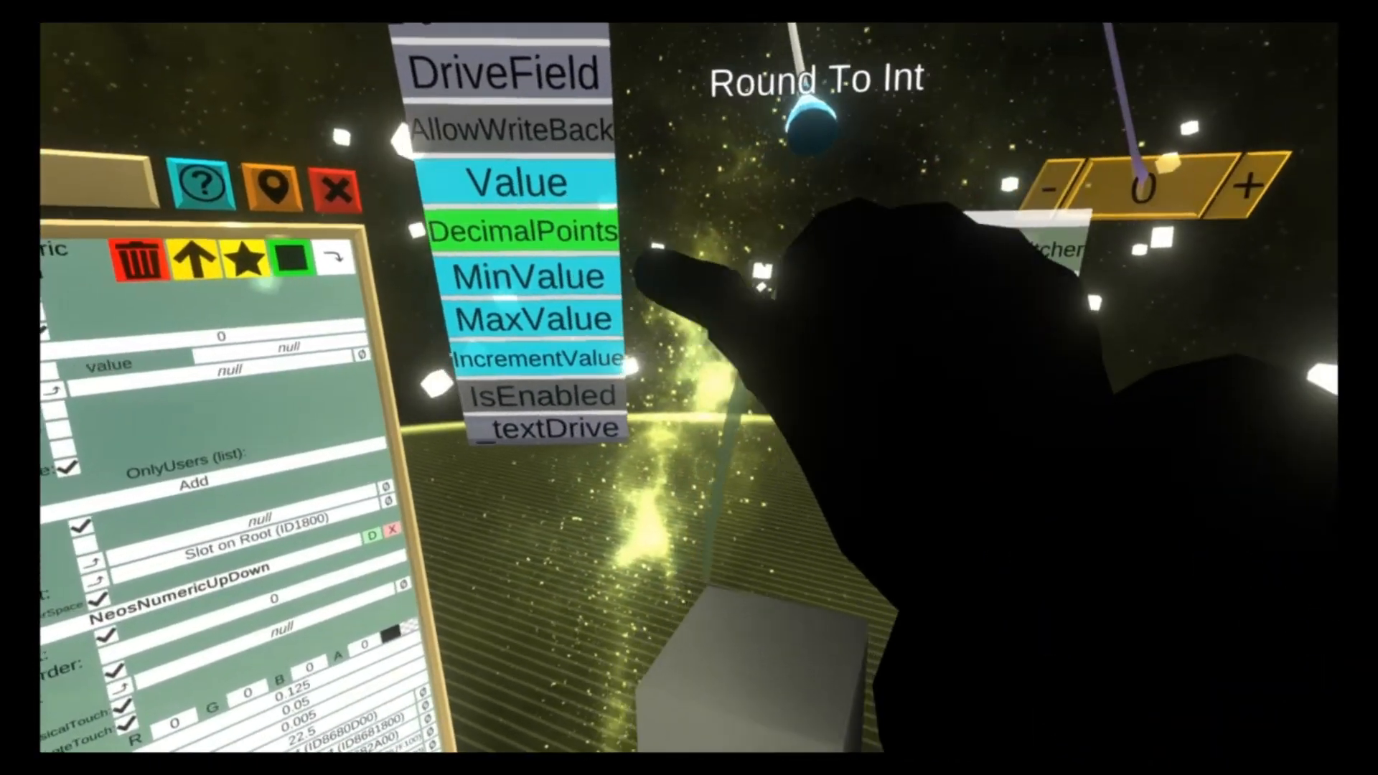
# Place the Round To Int node in the world and wire its output to the BooleanSwitcher's ActiveIndex
pyautogui.click(812, 128)
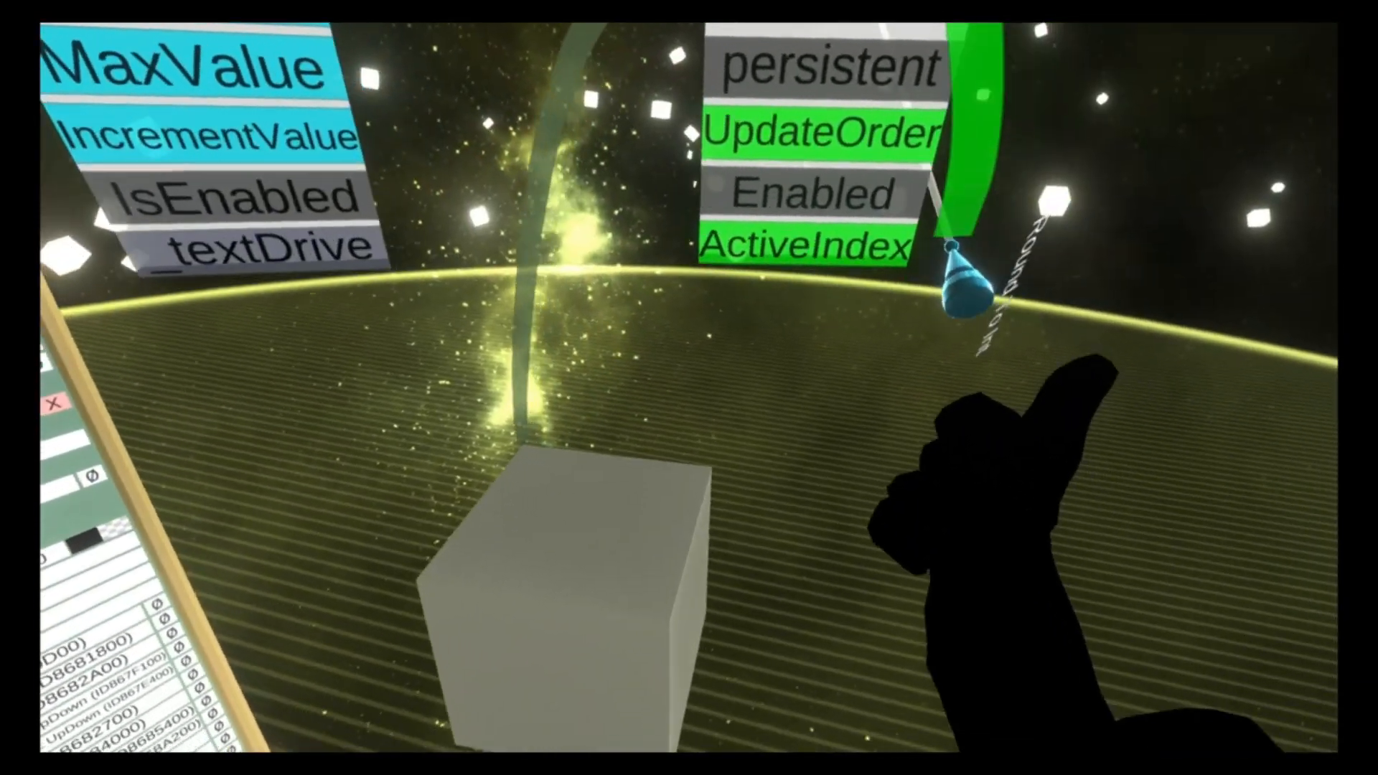
pyautogui.moveTo(951, 246); pyautogui.dragTo(892, 194)
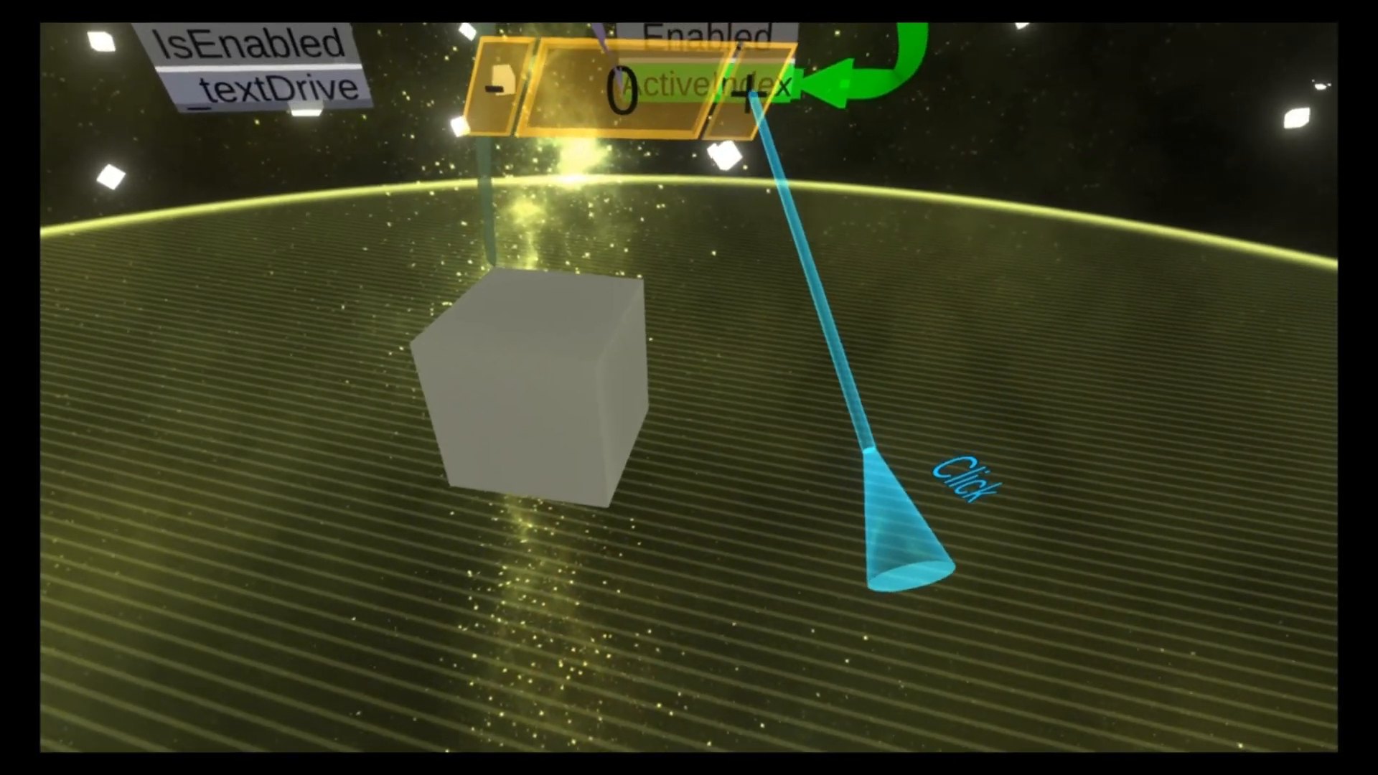
# Test the box switching by stepping the Numeric UpDown control up to 3 and back down to 0
pyautogui.click(714, 64)
pyautogui.click(545, 36)
pyautogui.click(501, 28)
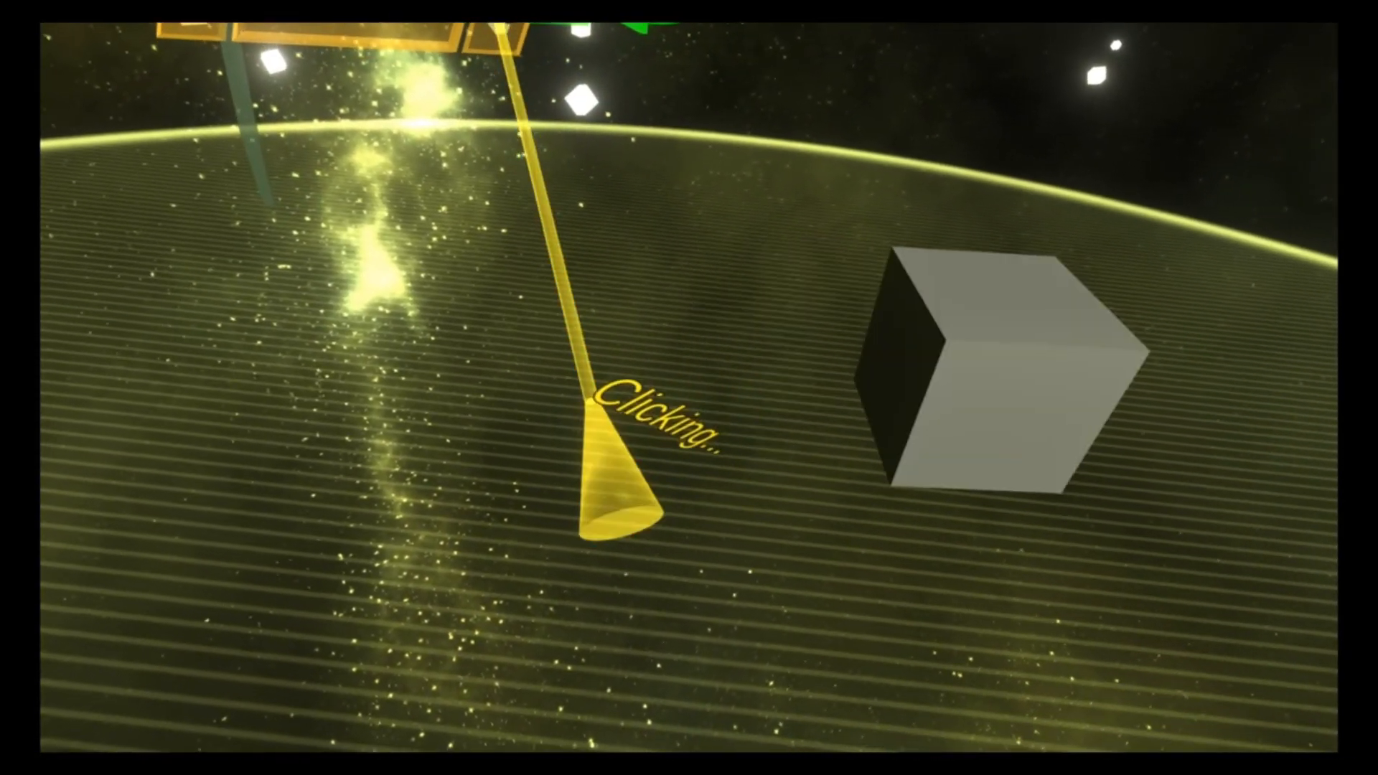
pyautogui.click(575, 74)
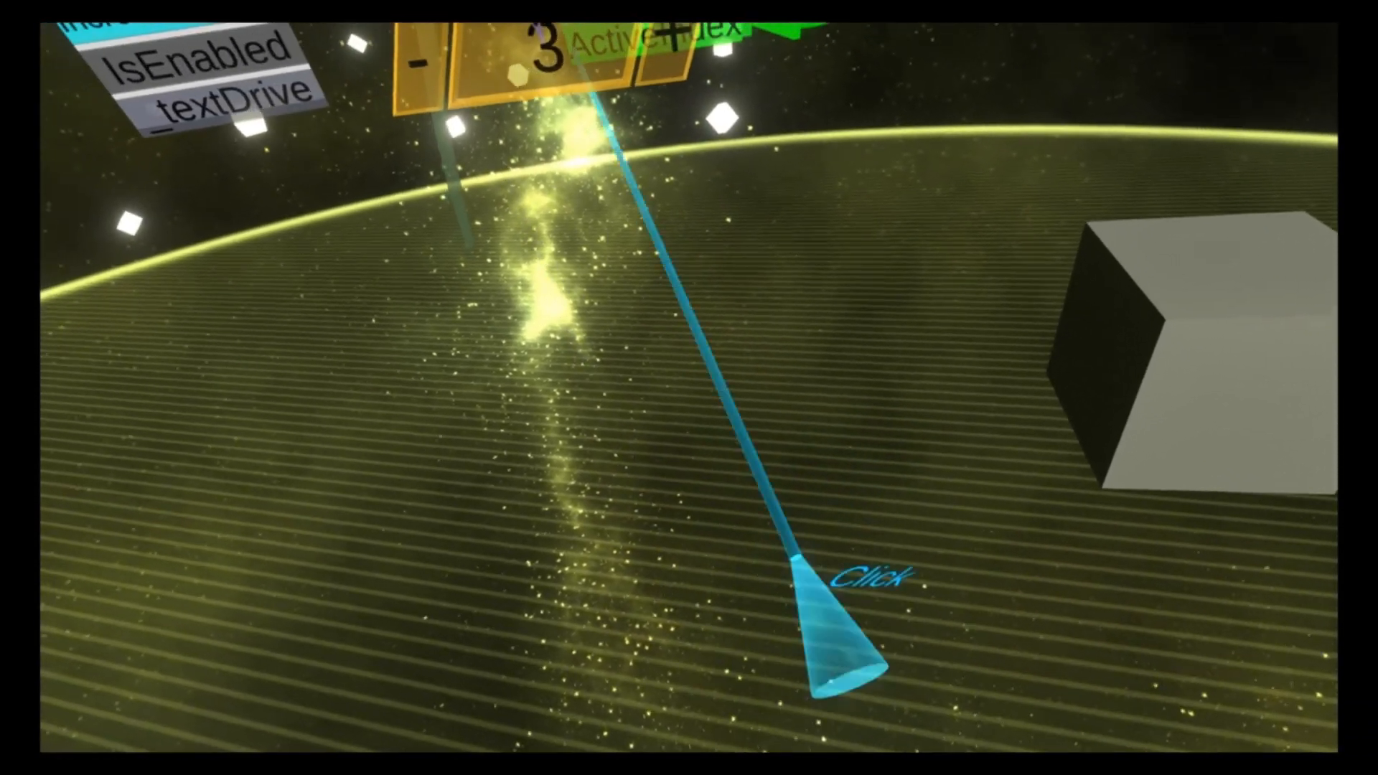
pyautogui.click(417, 61)
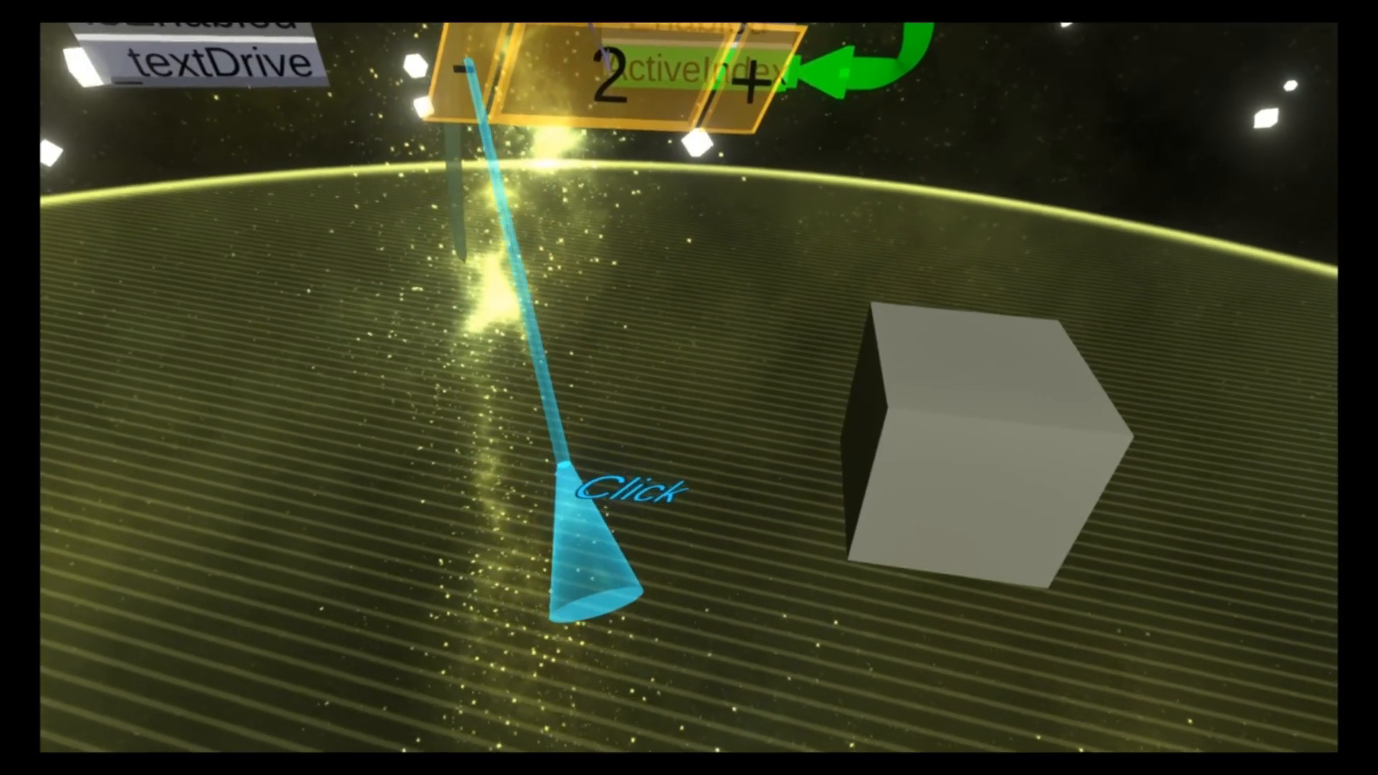
pyautogui.click(418, 61)
pyautogui.click(417, 61)
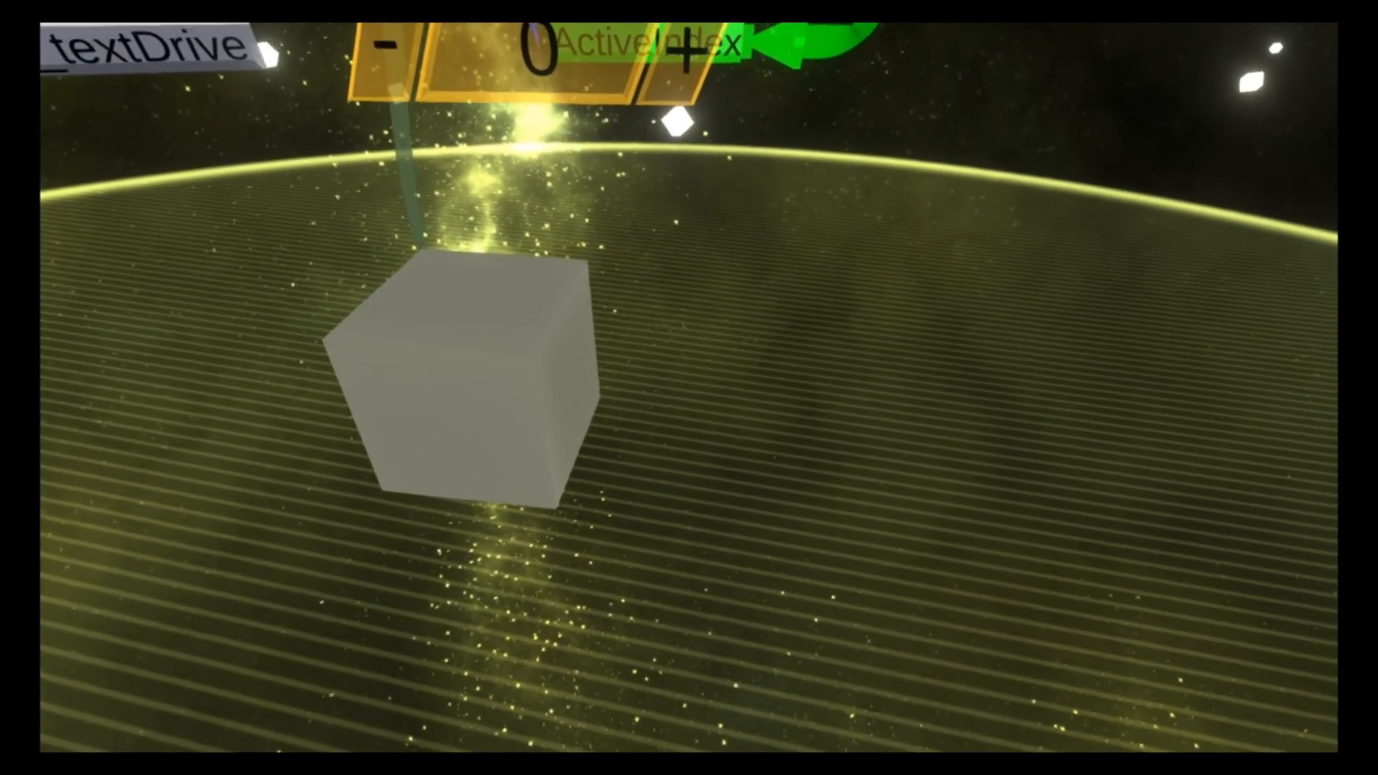